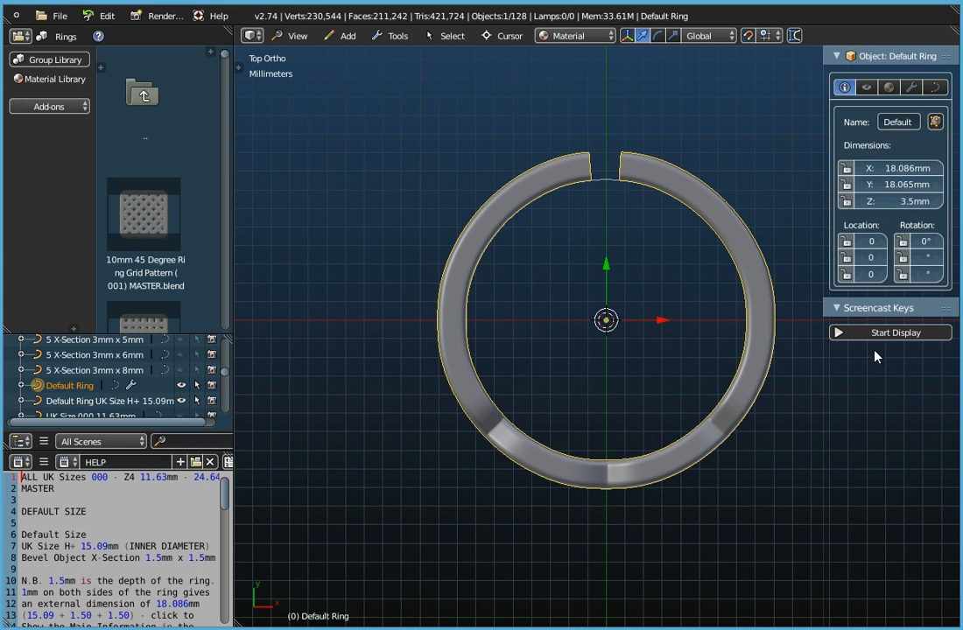
Step: Append the Round object from Round.blend in the Gem Shapes library folder into the ring scene
left_click(877, 308)
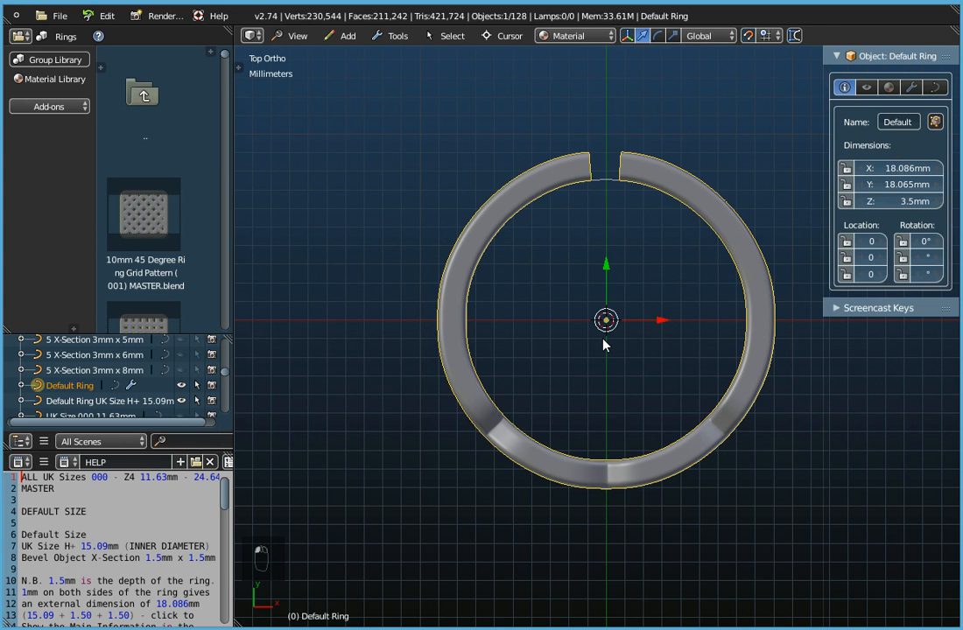
left_click(59, 16)
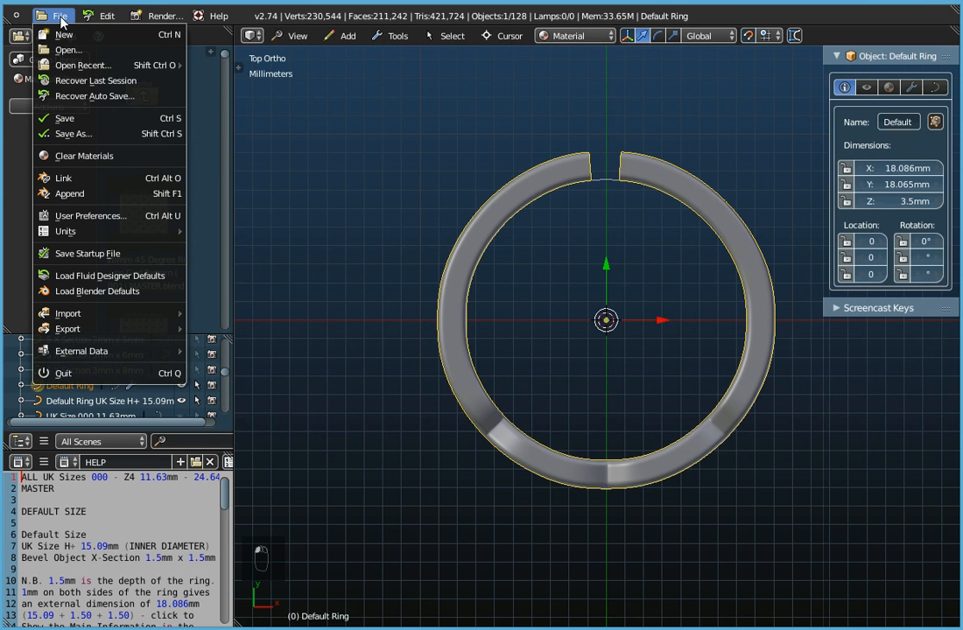
left_click(70, 193)
left_click(205, 93)
left_click(206, 94)
left_click(205, 94)
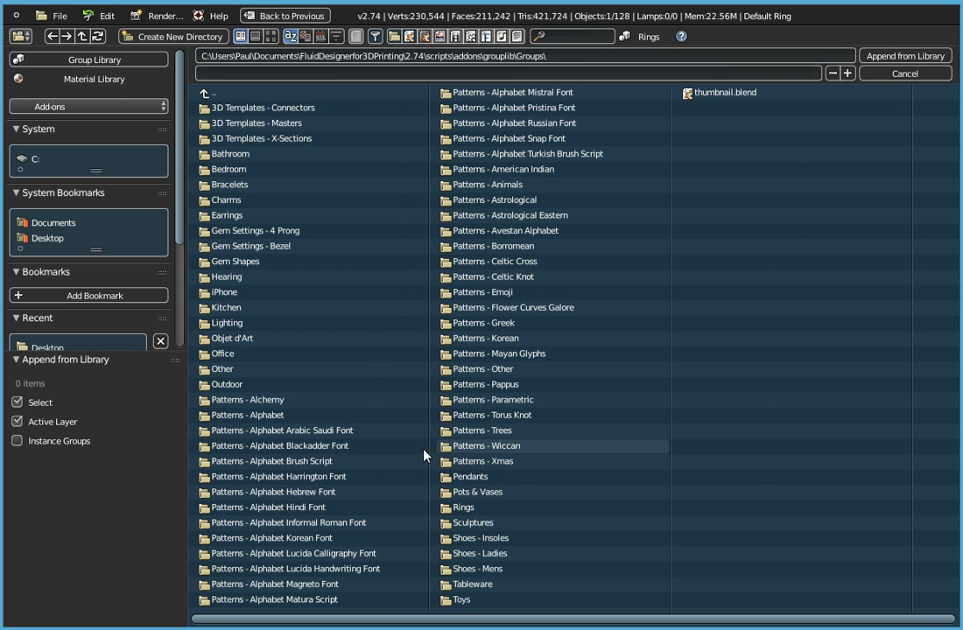
left_click(225, 263)
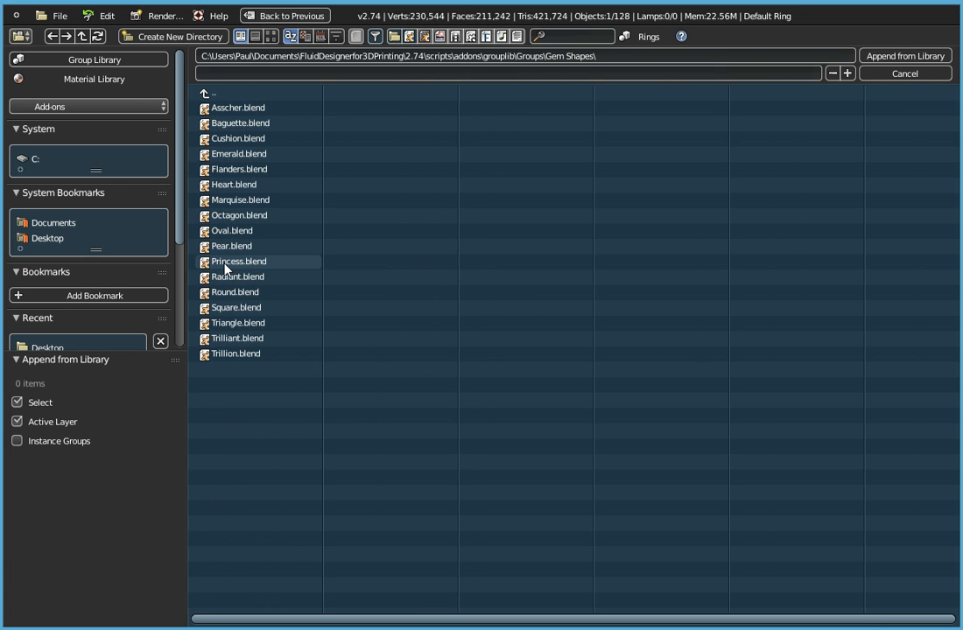
double_click(235, 294)
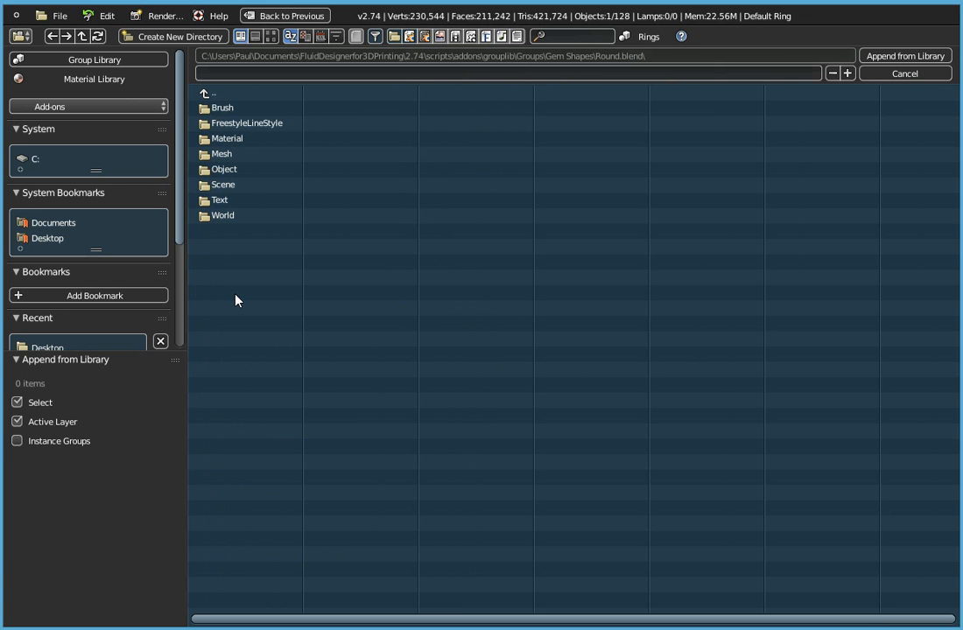
left_click(216, 171)
left_click(232, 108)
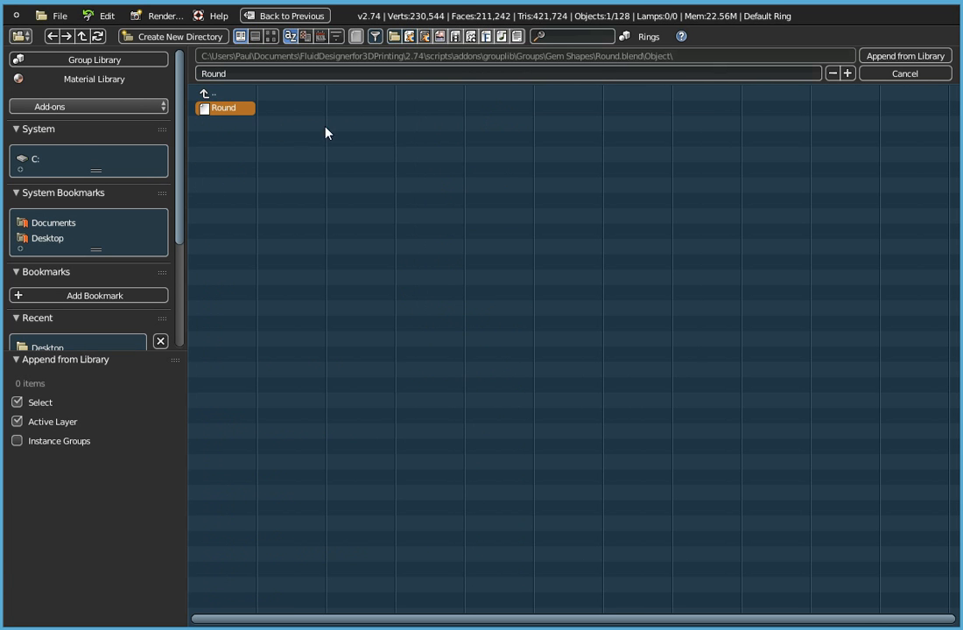
left_click(888, 56)
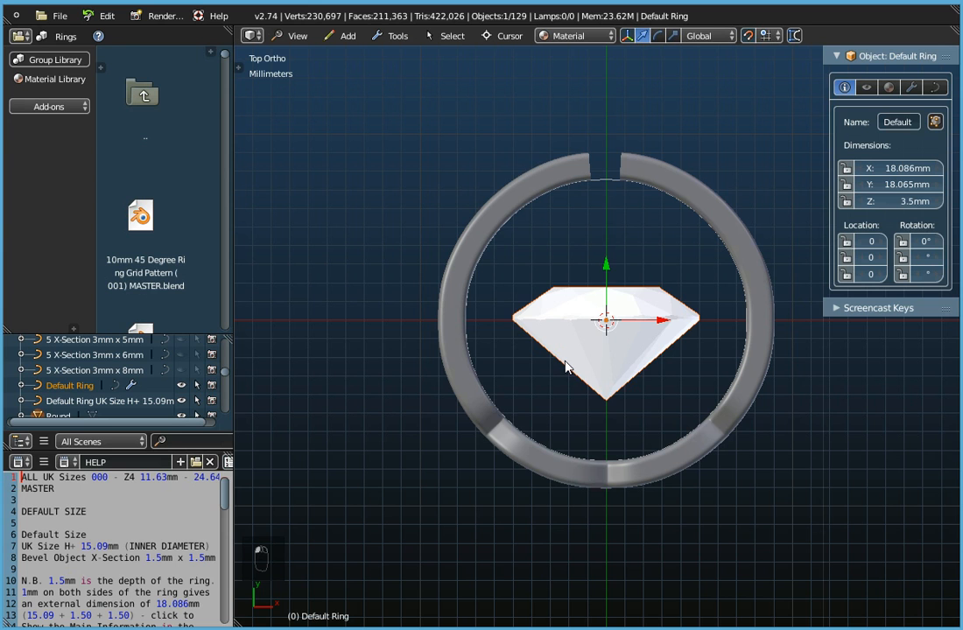
Step: Scale the round gem uniformly by 0.5
right_click(636, 348)
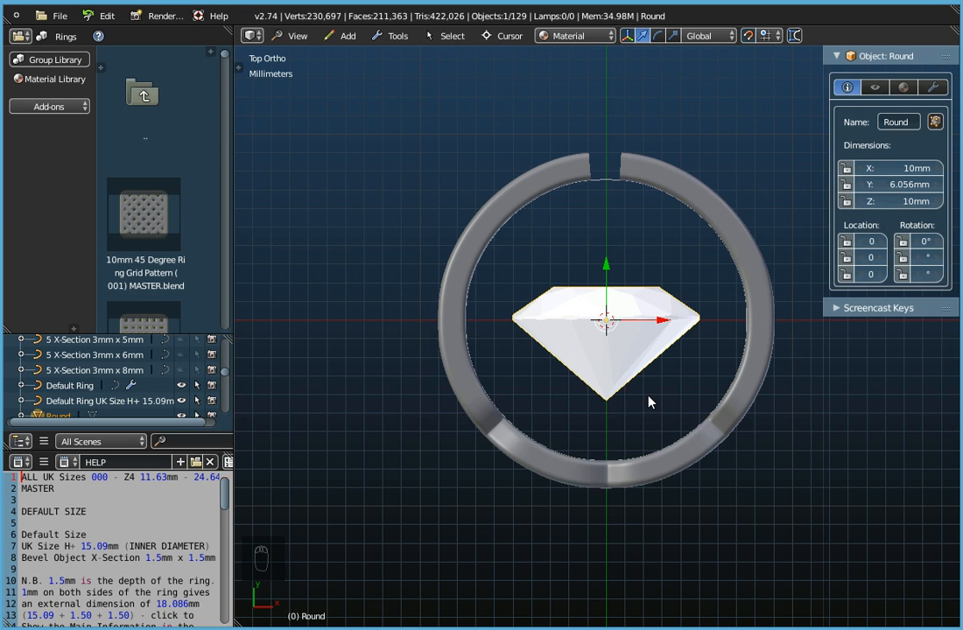
type("s0.5")
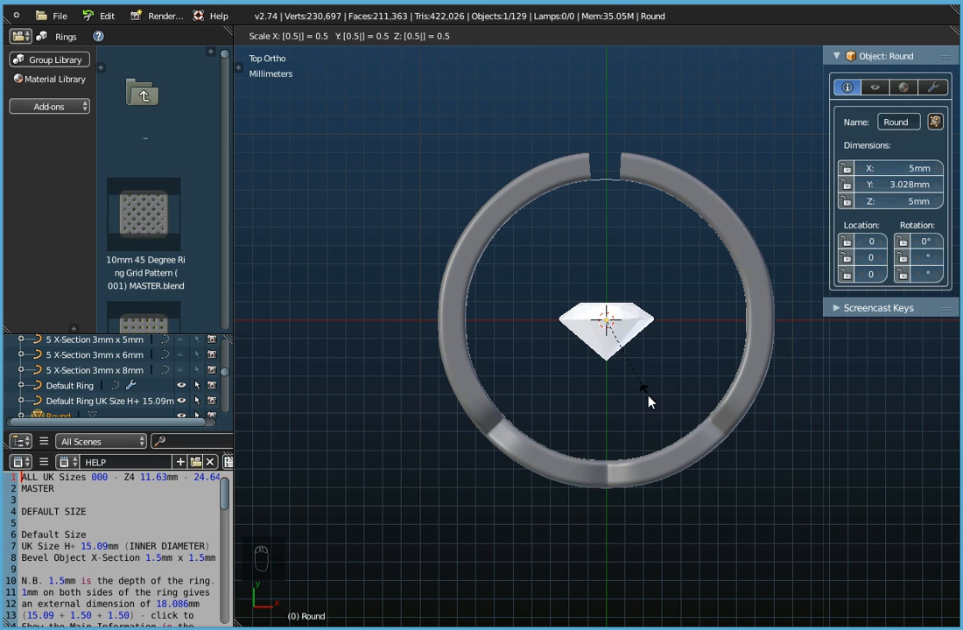
left_click(647, 401)
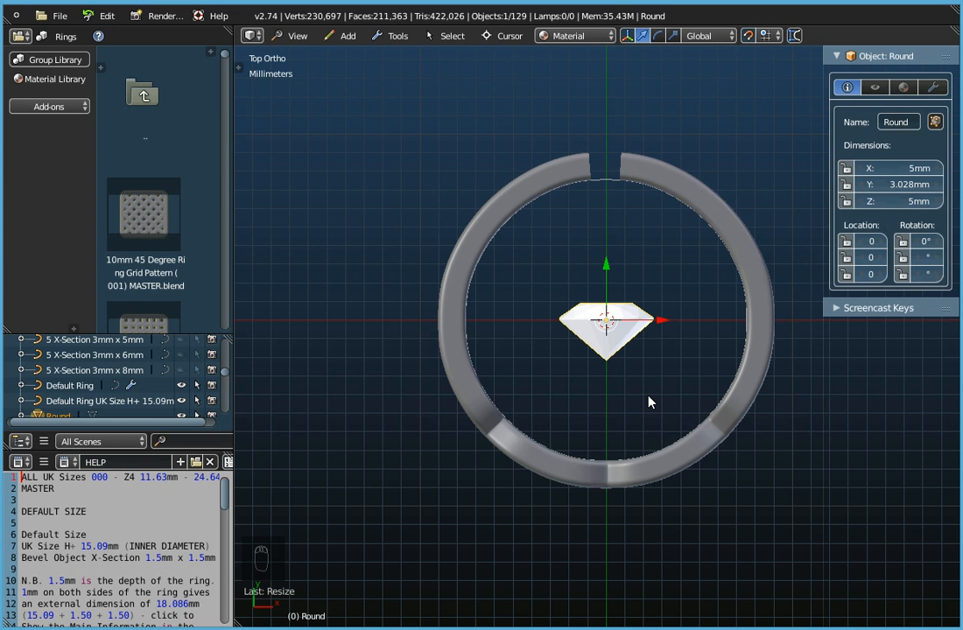
Step: Move the gem up along the Y axis so its point sits in the gap at the top of the ring
left_click_drag(608, 265, 614, 85)
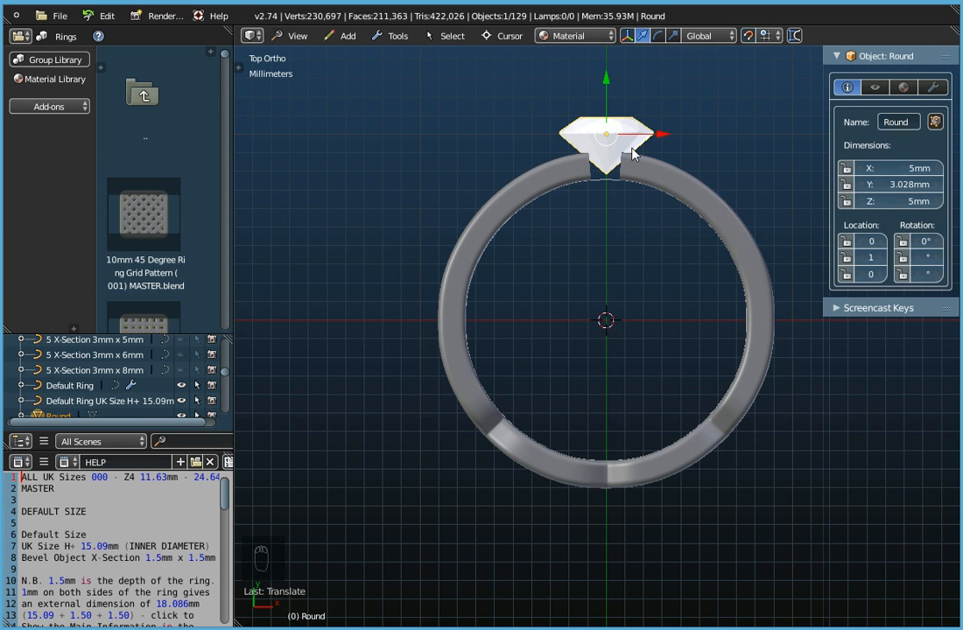
scroll(634, 154, "up", 1)
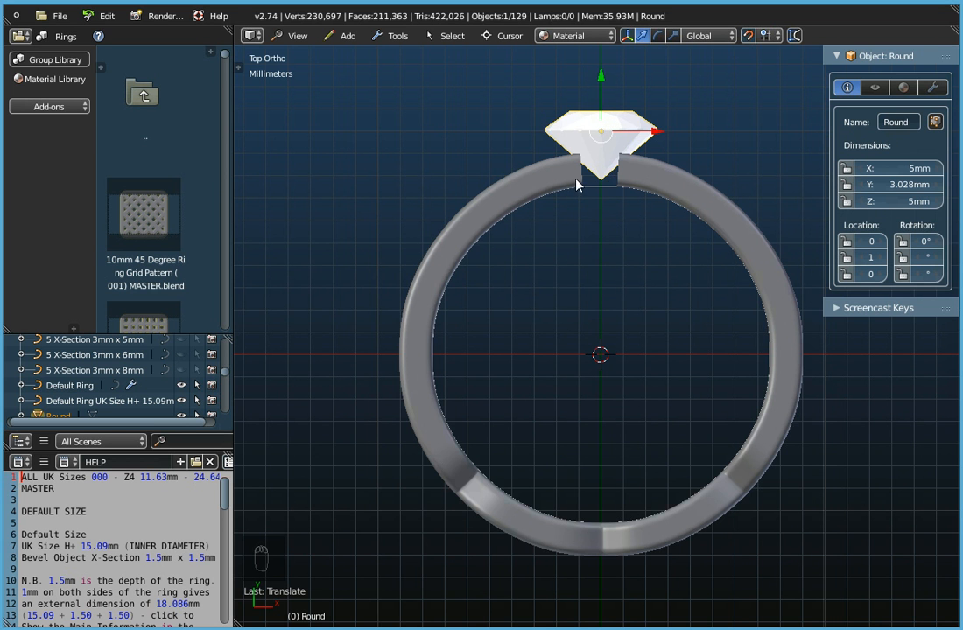
scroll(638, 181, "up", 3)
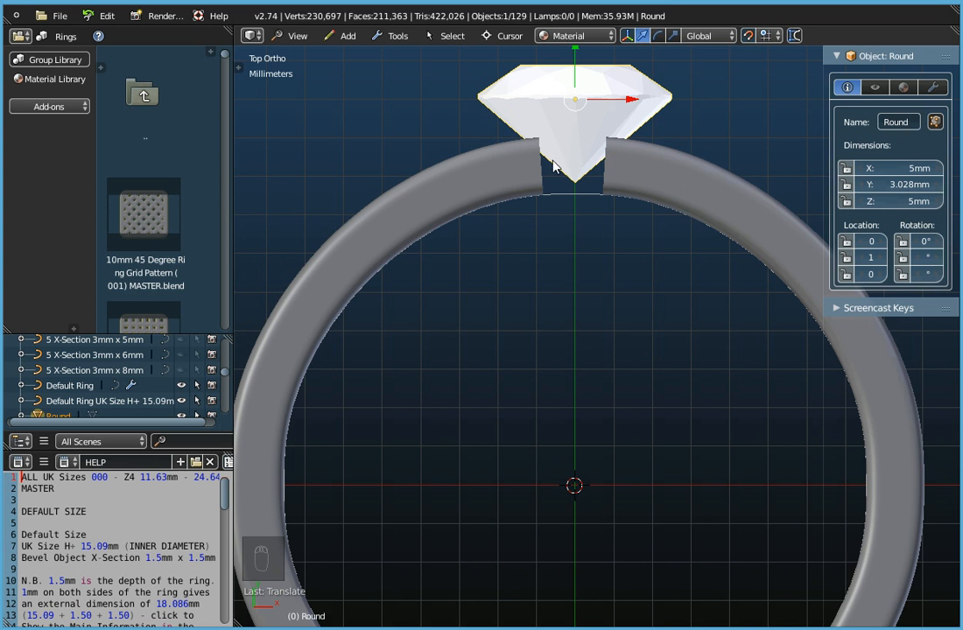
scroll(592, 132, "down", 3)
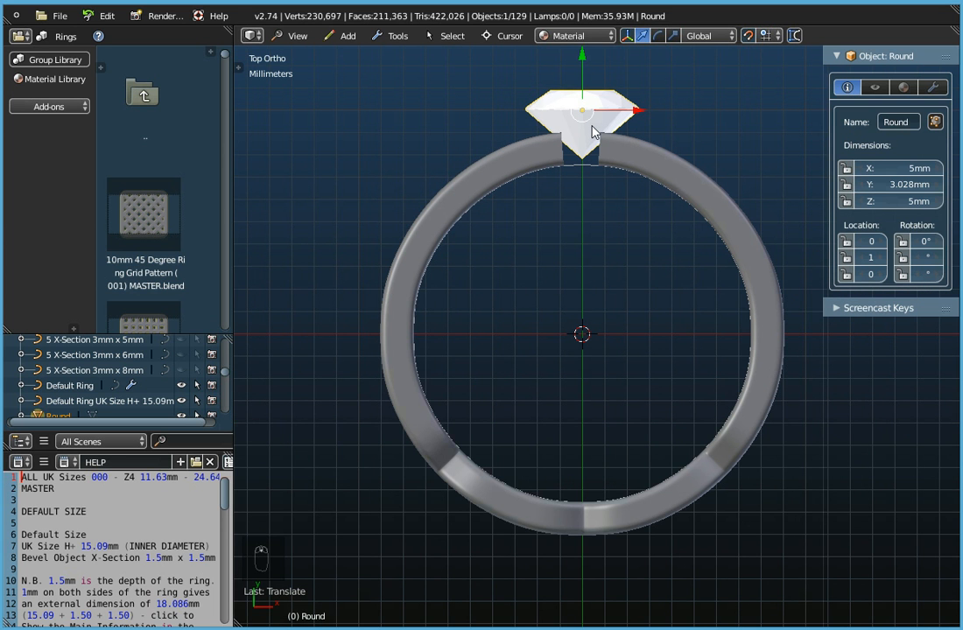
Step: In Edit Mode on the Default Ring curve, delete the end vertex of the Z -1 mm strand at the positive X end
right_click(637, 158)
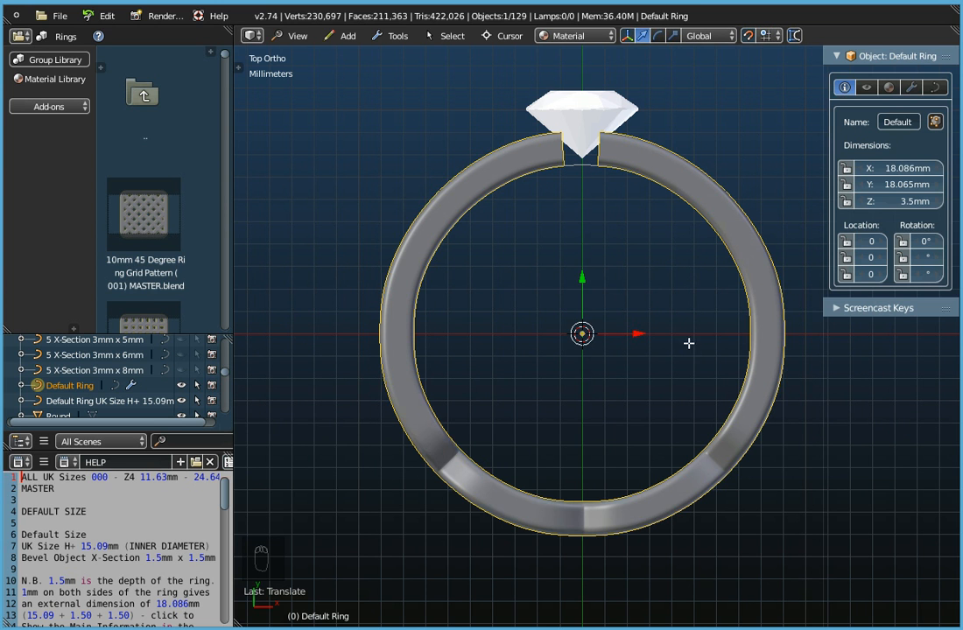
key("Tab")
scroll(688, 344, "down", 2)
middle_click_drag(527, 334, 277, 311, "shift")
scroll(583, 307, "up", 9)
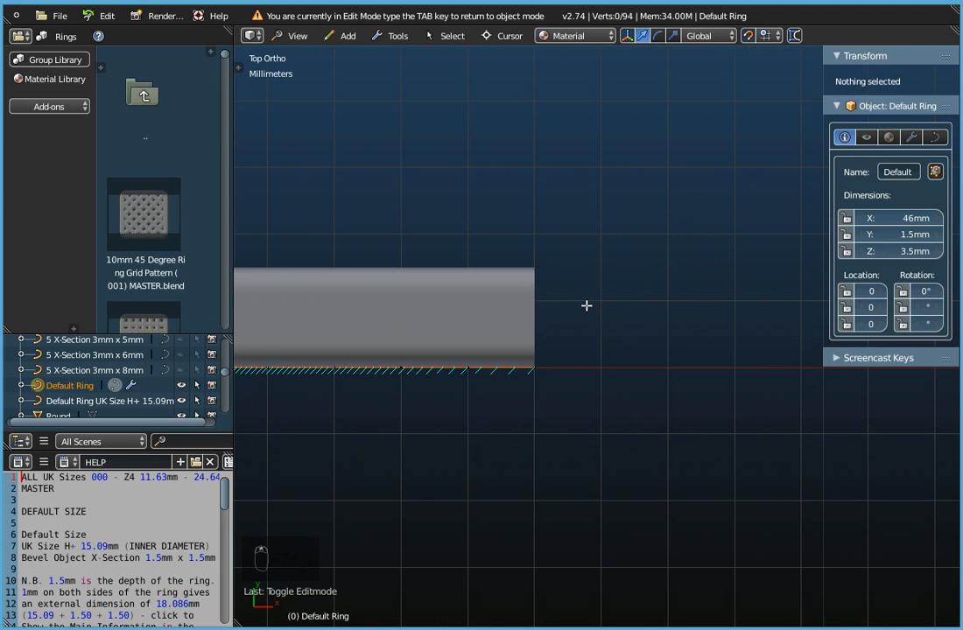
right_click(535, 367)
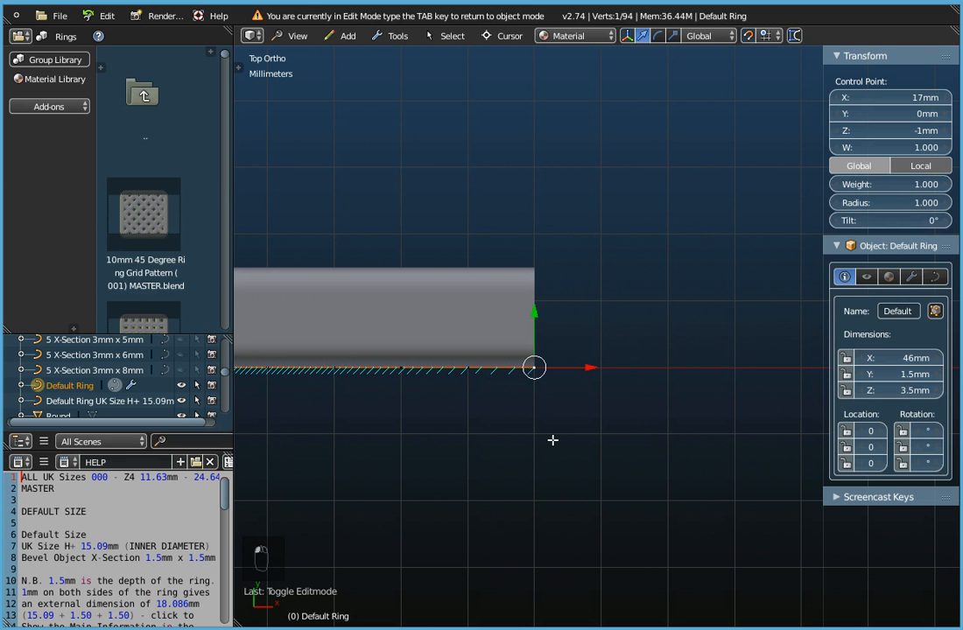
key("x")
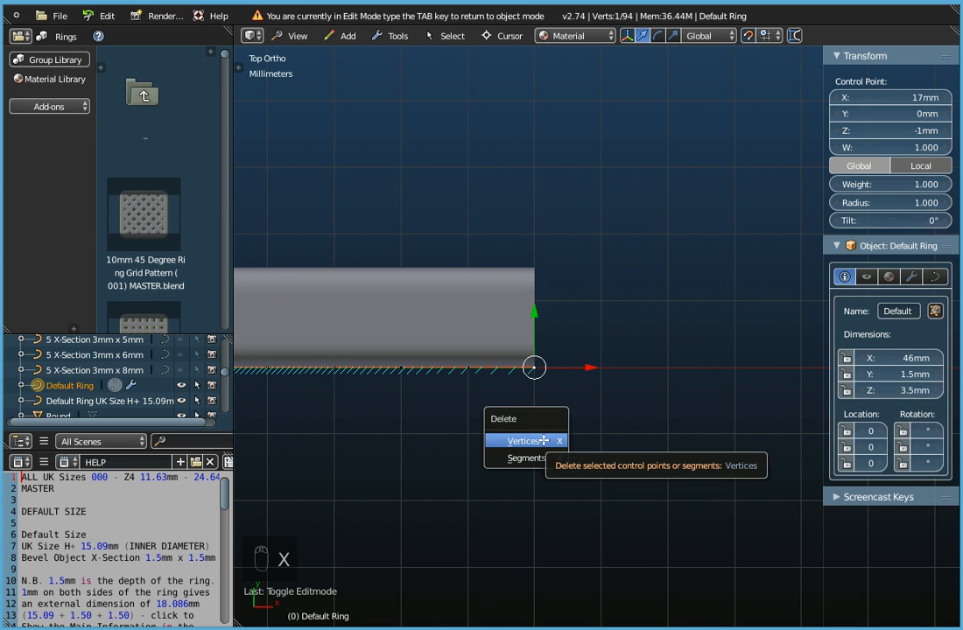
left_click(544, 440)
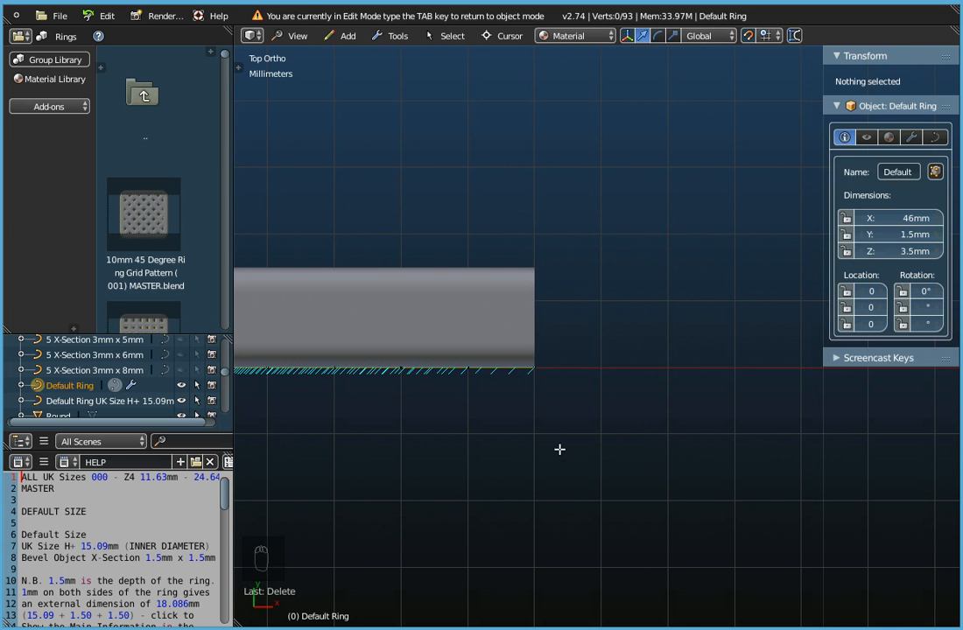
Step: Delete the matching end vertex of the Z 1 mm strand at the positive X end and return to Object Mode
middle_click_drag(559, 448, 561, 326)
right_click(549, 287)
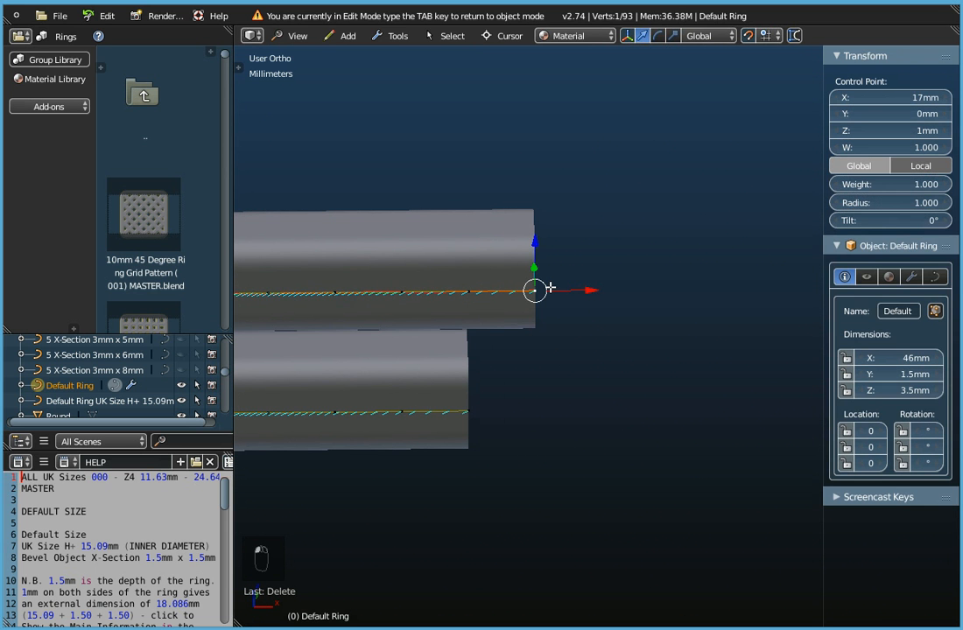
key("x")
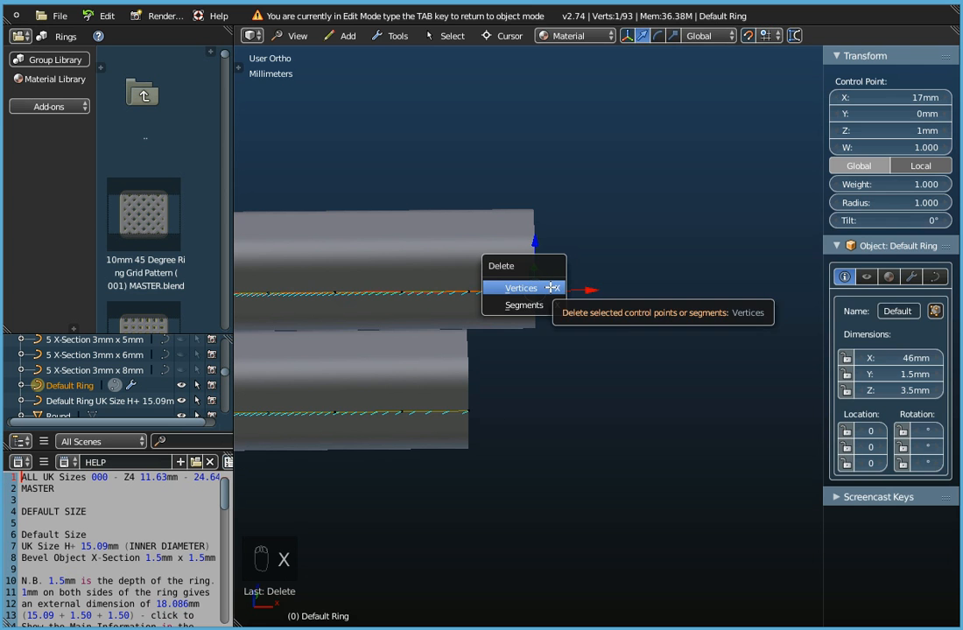
left_click(551, 288)
scroll(550, 288, "down", 7)
middle_click_drag(609, 322, 774, 430, "shift")
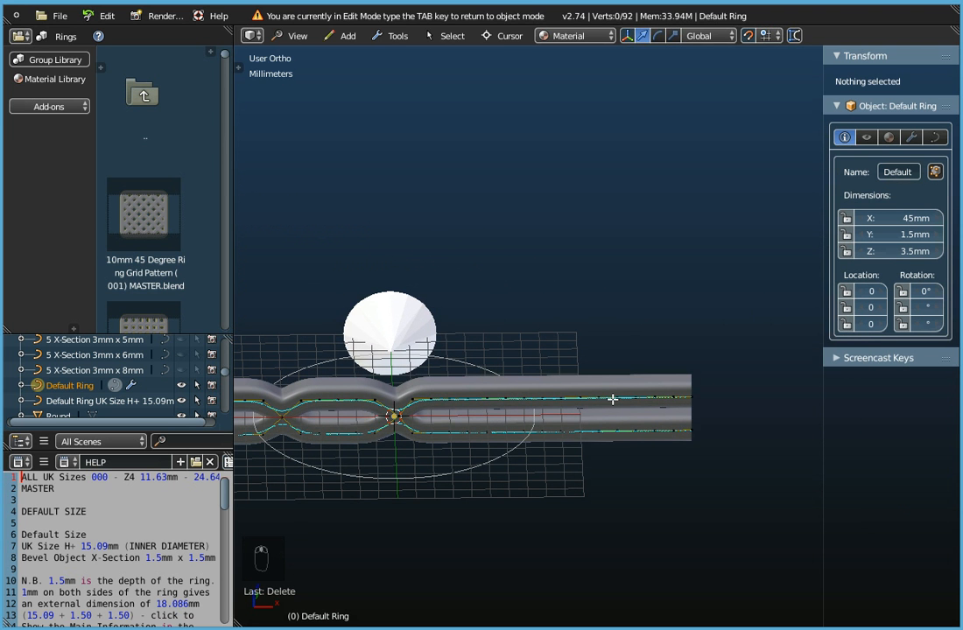
key("Tab")
middle_click_drag(496, 316, 543, 337)
scroll(359, 255, "up", 4)
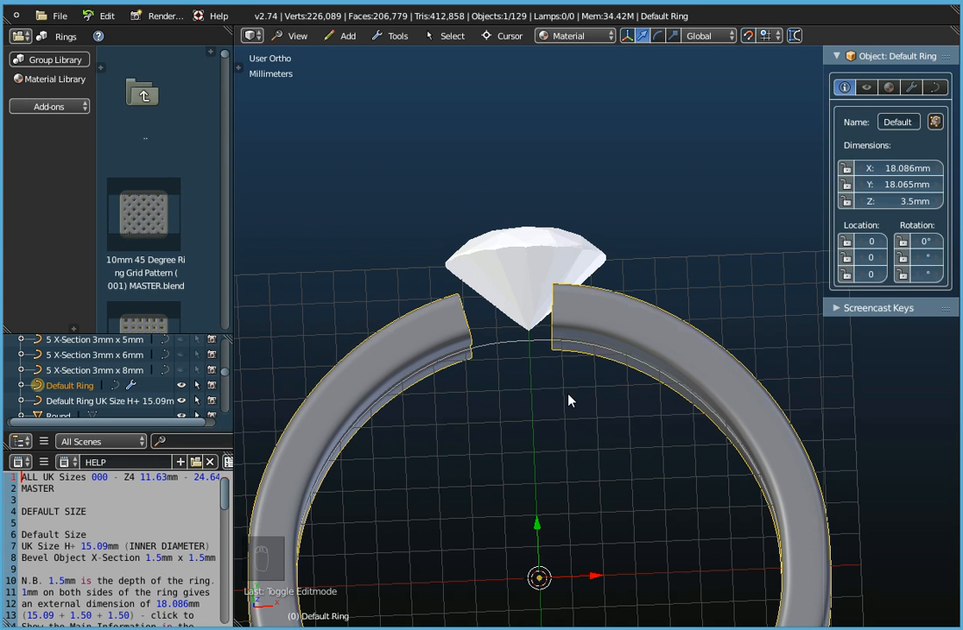
Step: Circle-select and delete both end vertices at the Default Ring curve's negative X end, then return to Object Mode
left_click(299, 37)
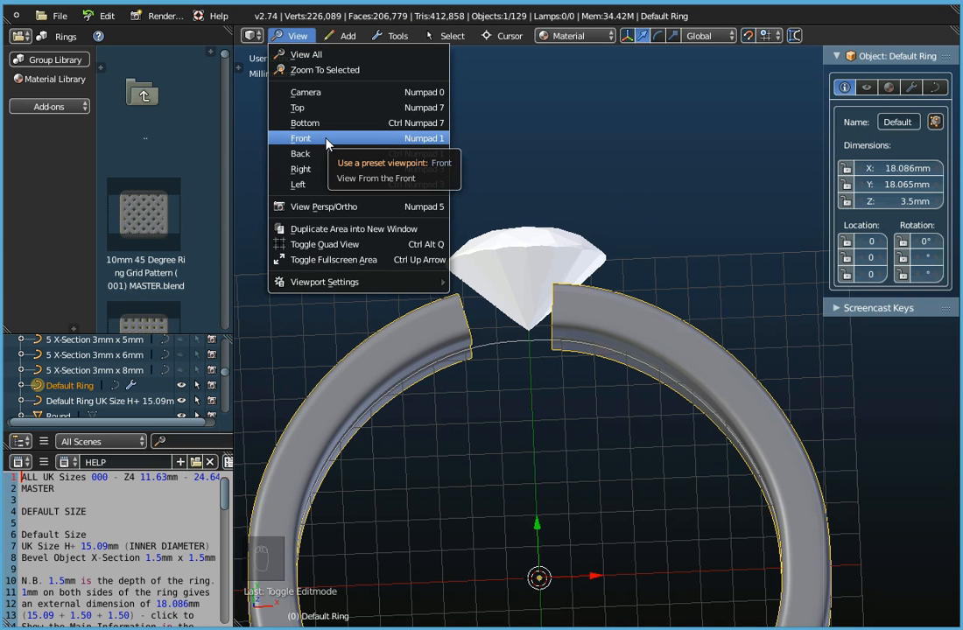
left_click(317, 107)
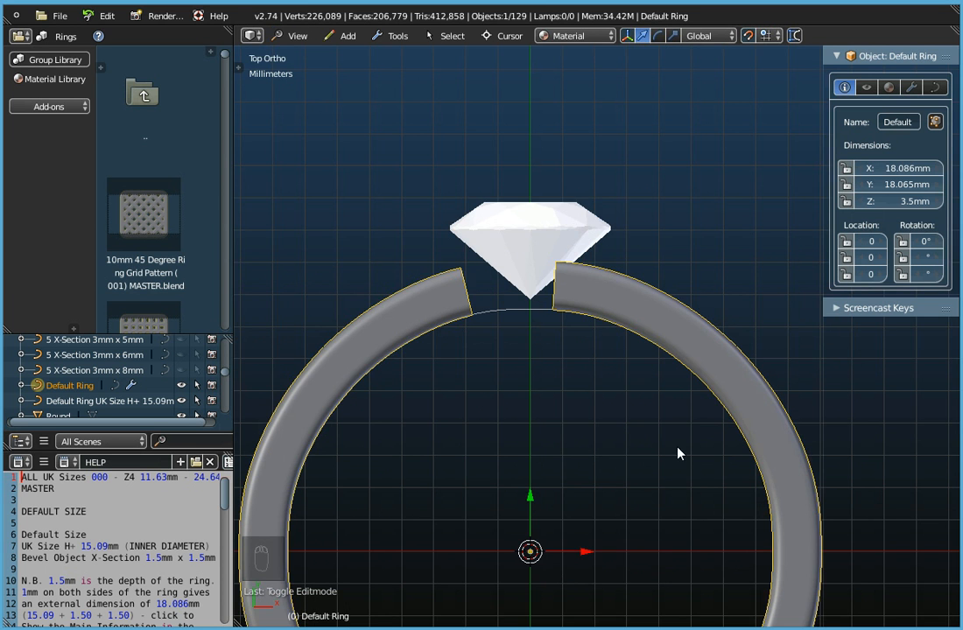
scroll(616, 487, "down", 3)
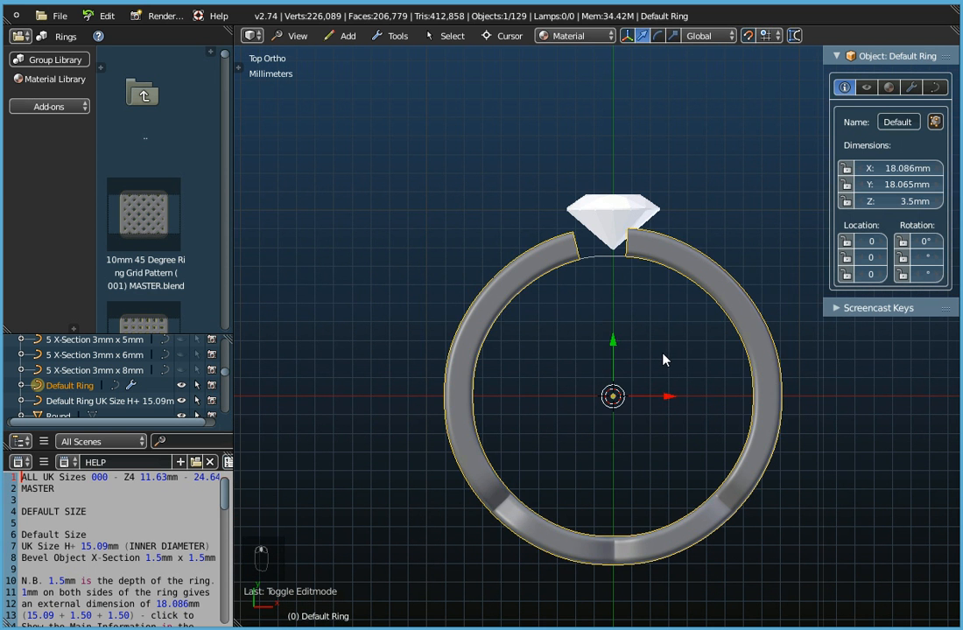
key("Tab")
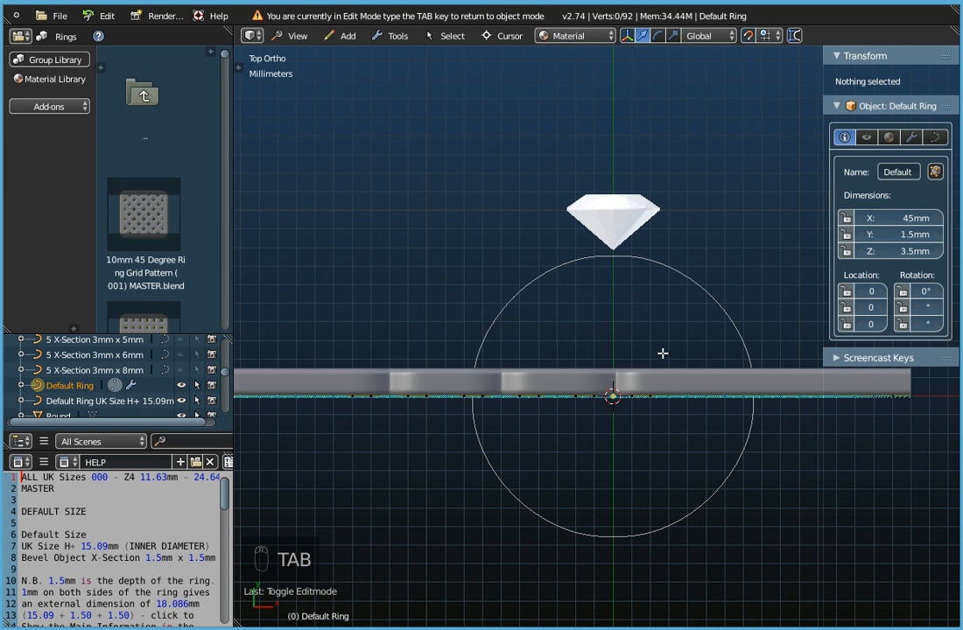
middle_click_drag(482, 428, 737, 430, "shift")
middle_click_drag(314, 388, 452, 474, "shift")
scroll(411, 395, "up", 4)
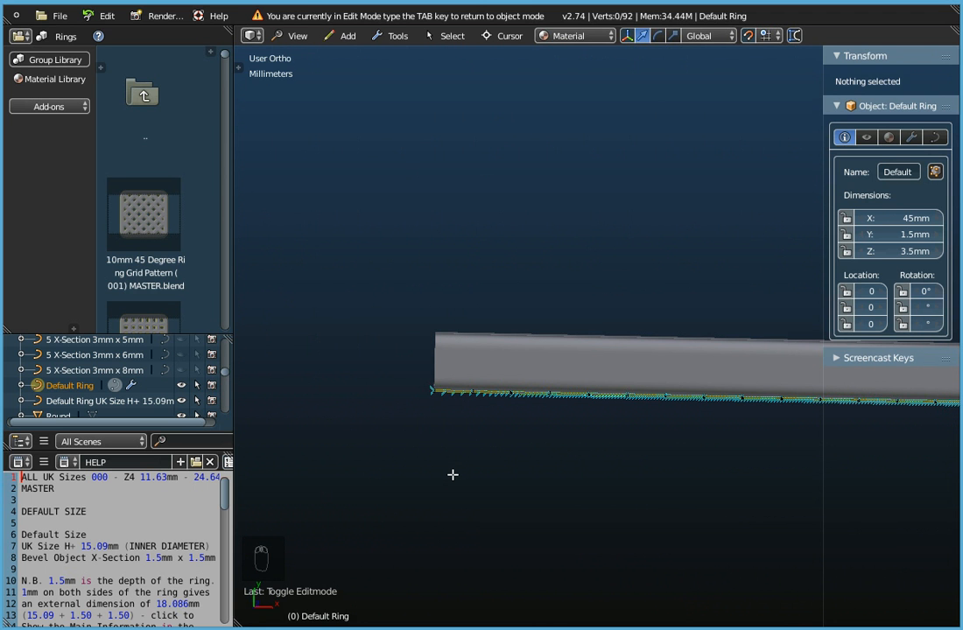
key("c")
left_click(427, 387)
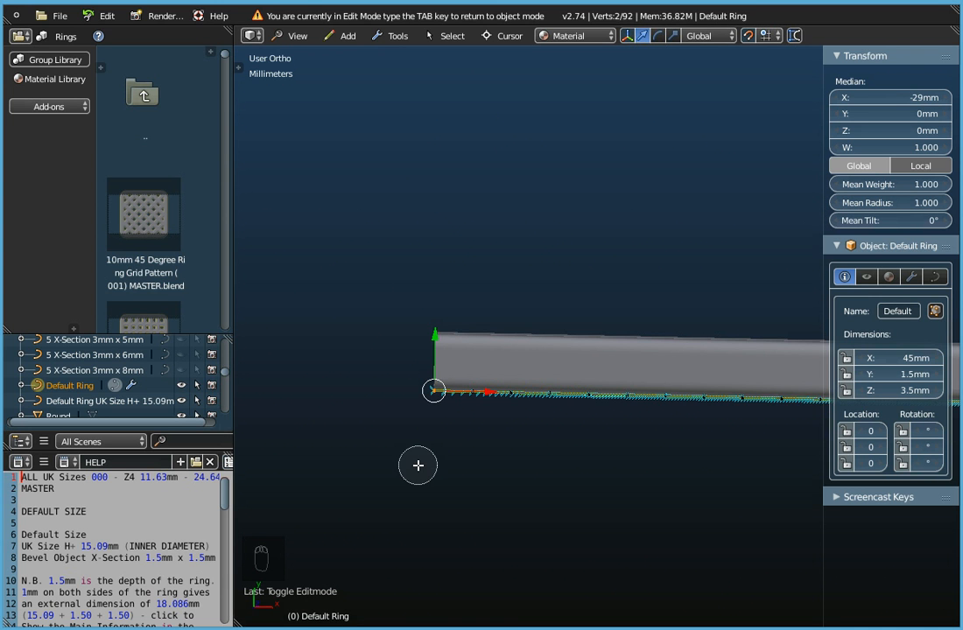
right_click(417, 465)
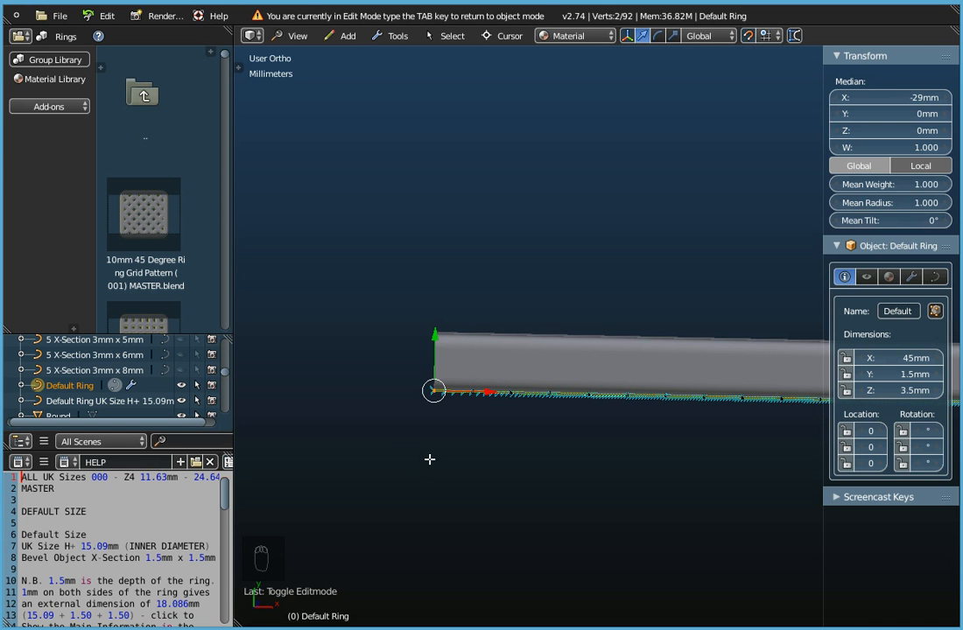
key("x")
left_click(420, 460)
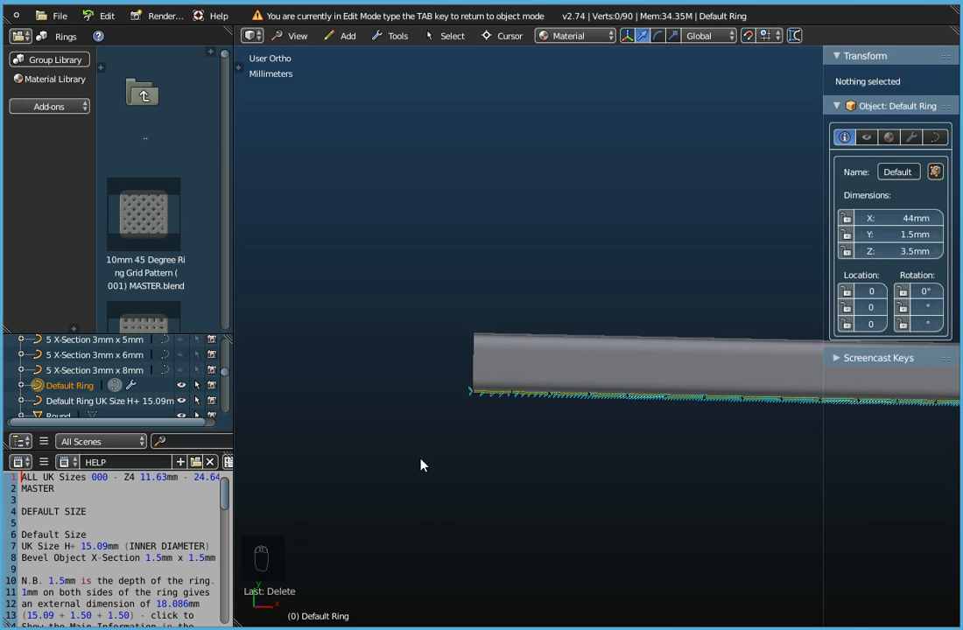
key("Tab")
key("Home")
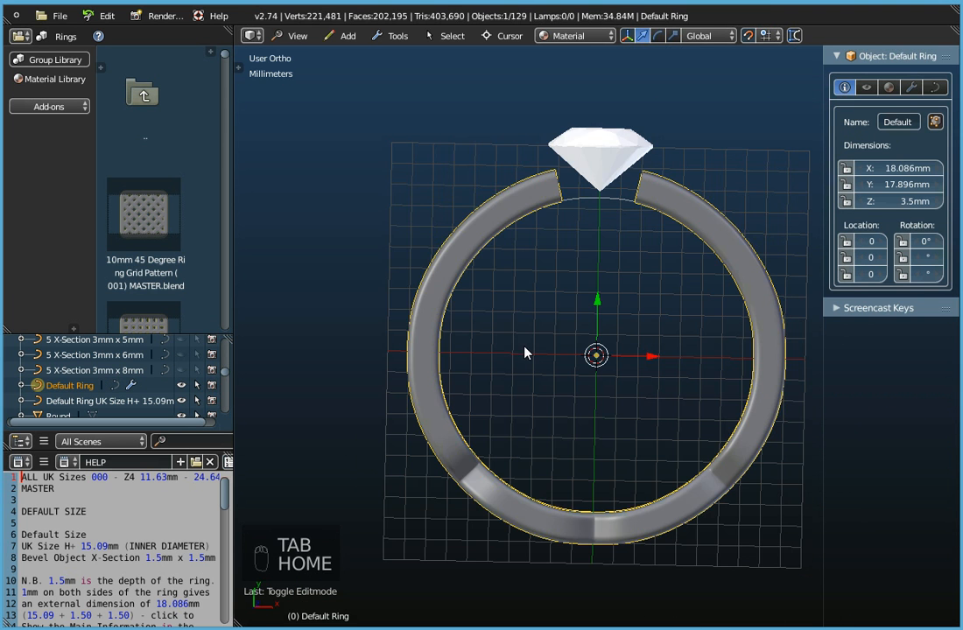
scroll(634, 254, "up", 3)
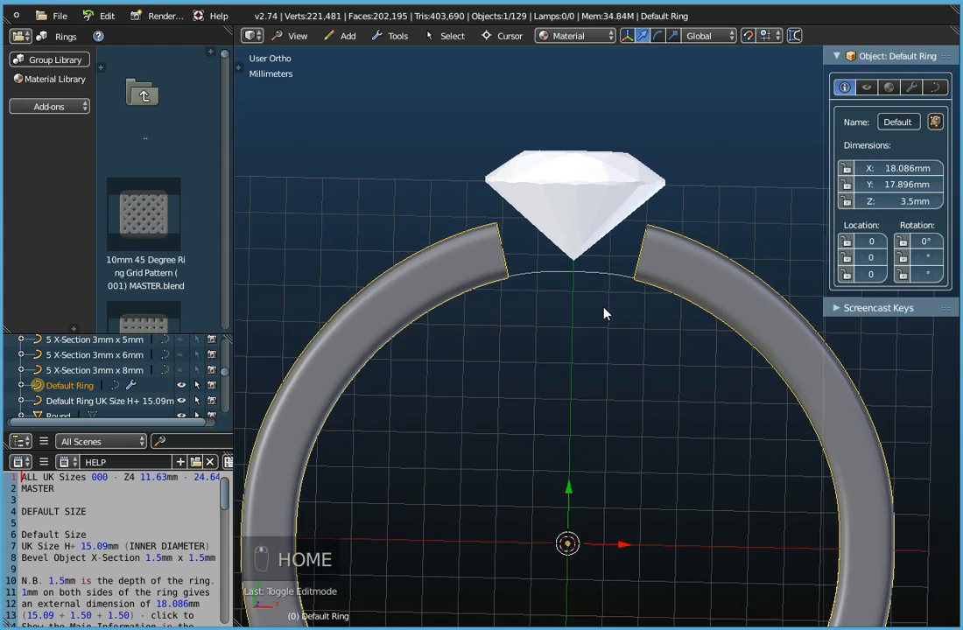
middle_click_drag(679, 372, 625, 351)
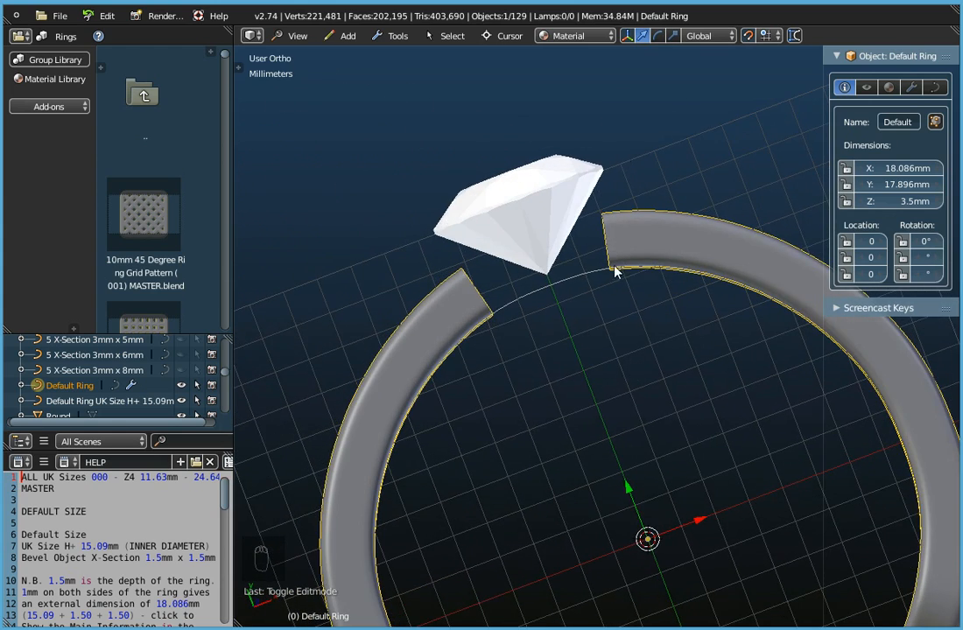
middle_click_drag(653, 400, 664, 322, "shift")
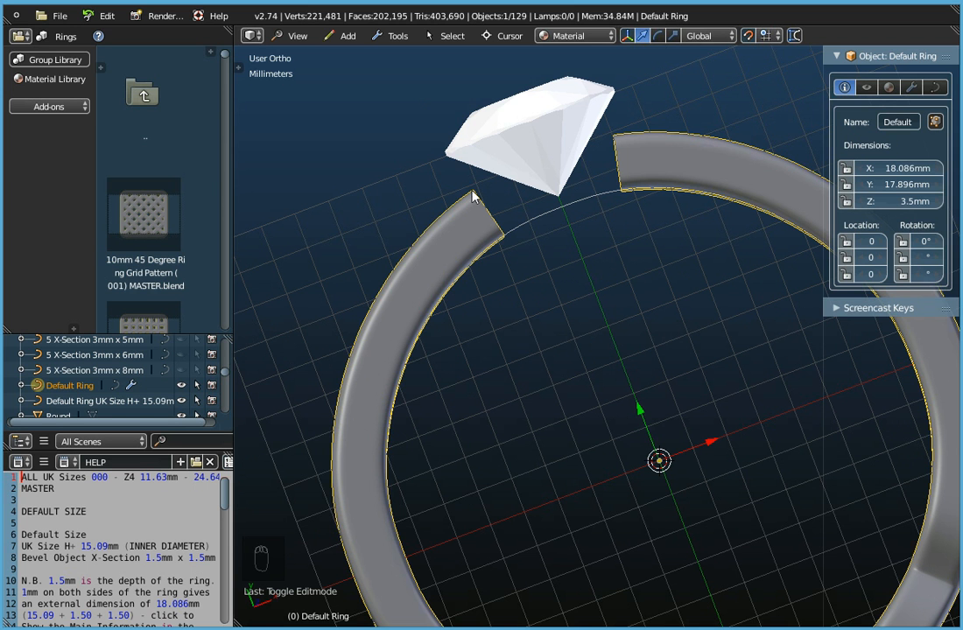
Step: In Edit Mode, circle-select both end vertices at the Default Ring curve's positive X end and extrude them 2 mm up along Y
left_click(293, 35)
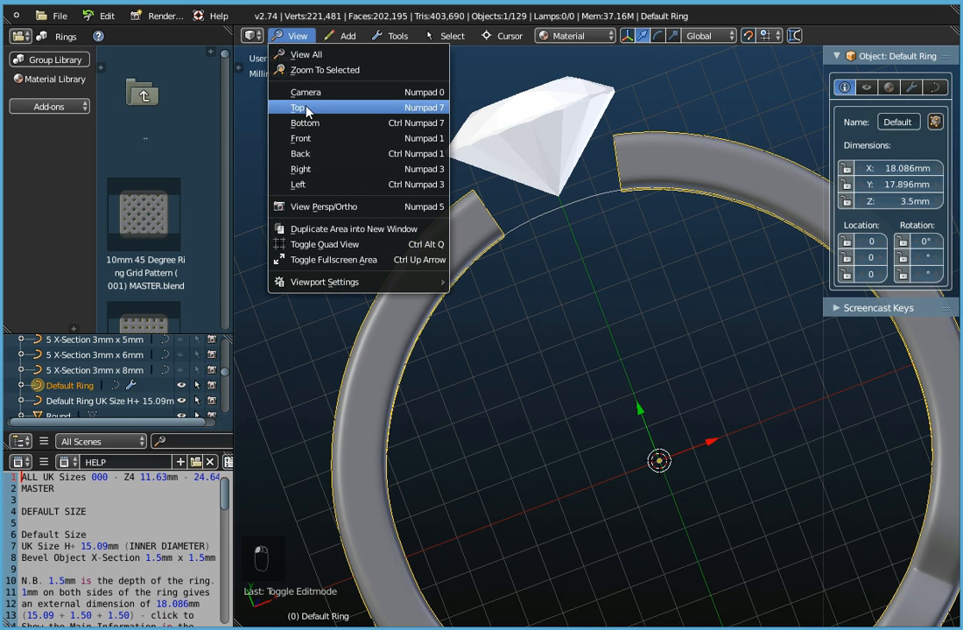
left_click(306, 78)
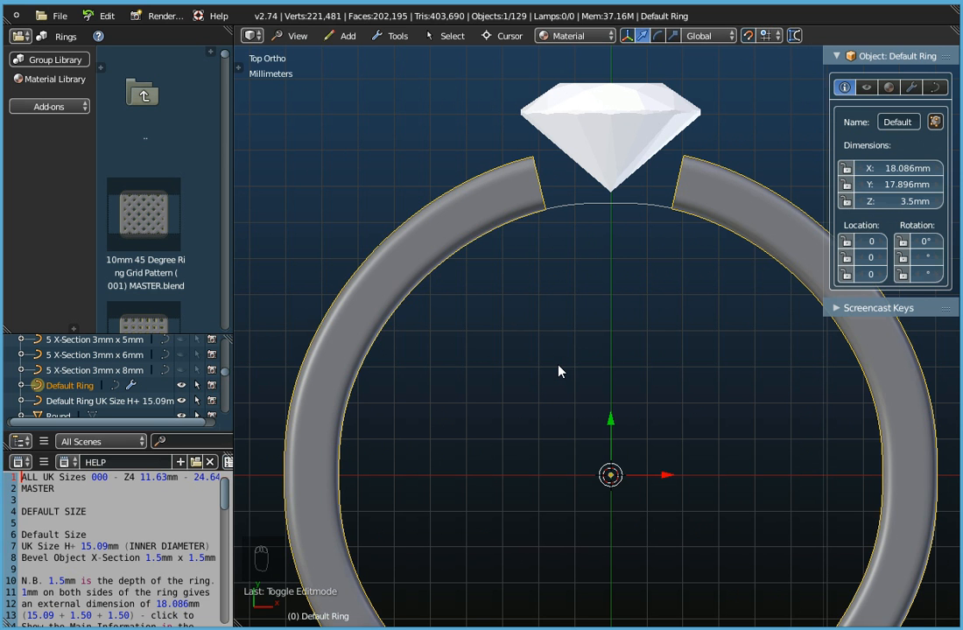
key("Tab")
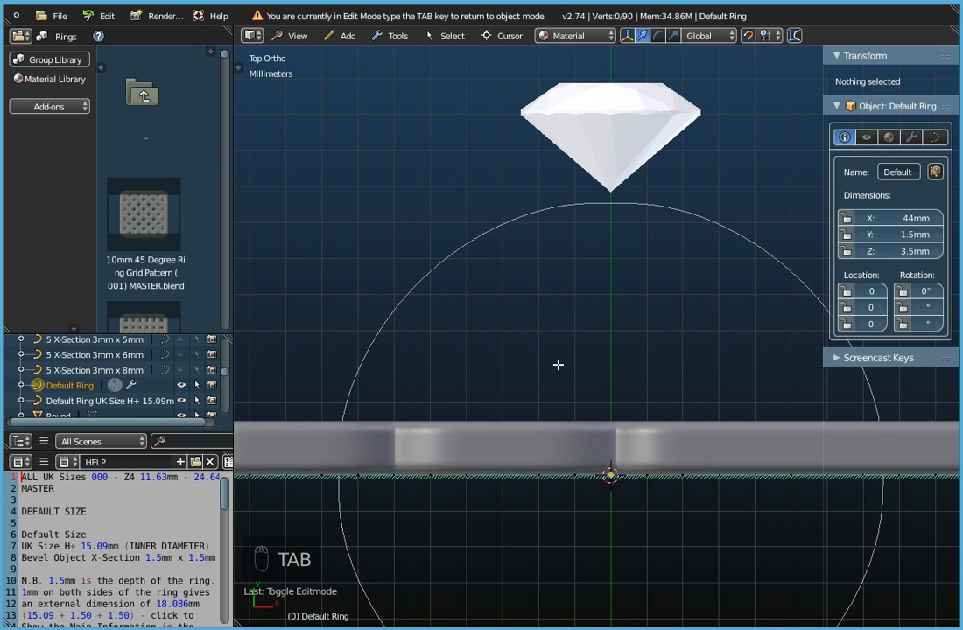
scroll(559, 371, "down", 6)
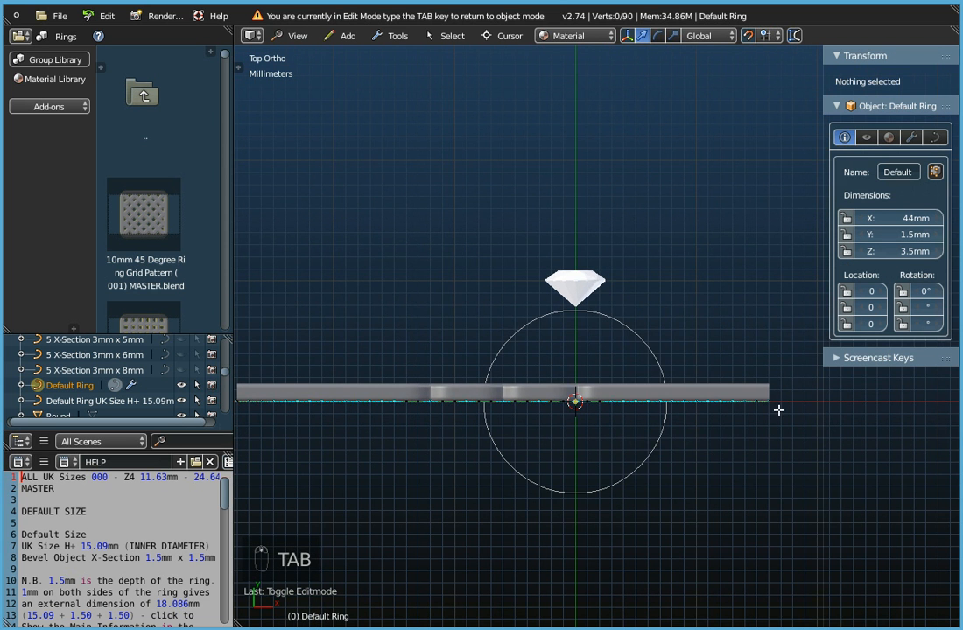
scroll(778, 408, "up", 6)
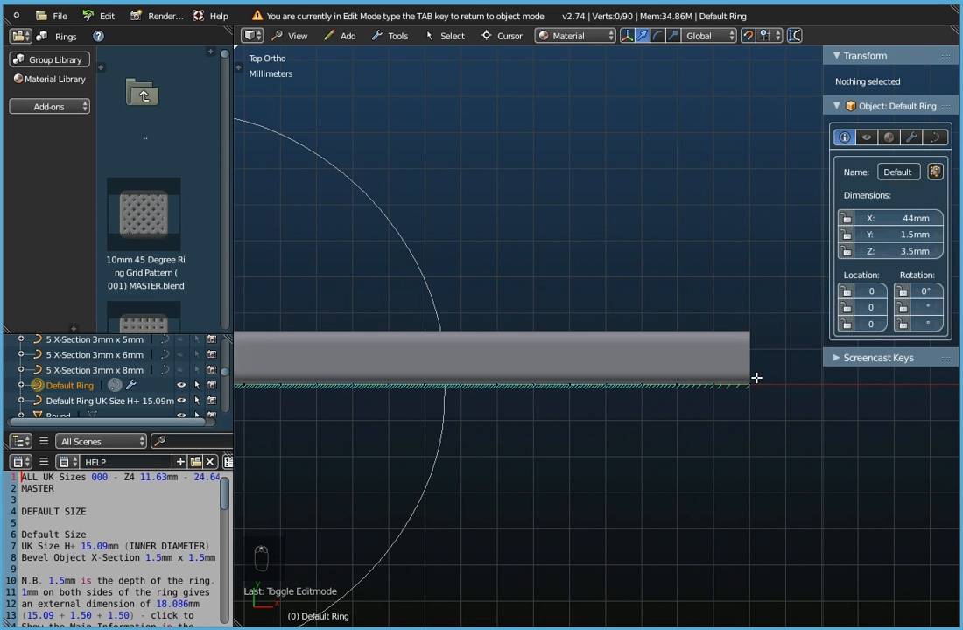
key("c")
left_click(756, 378)
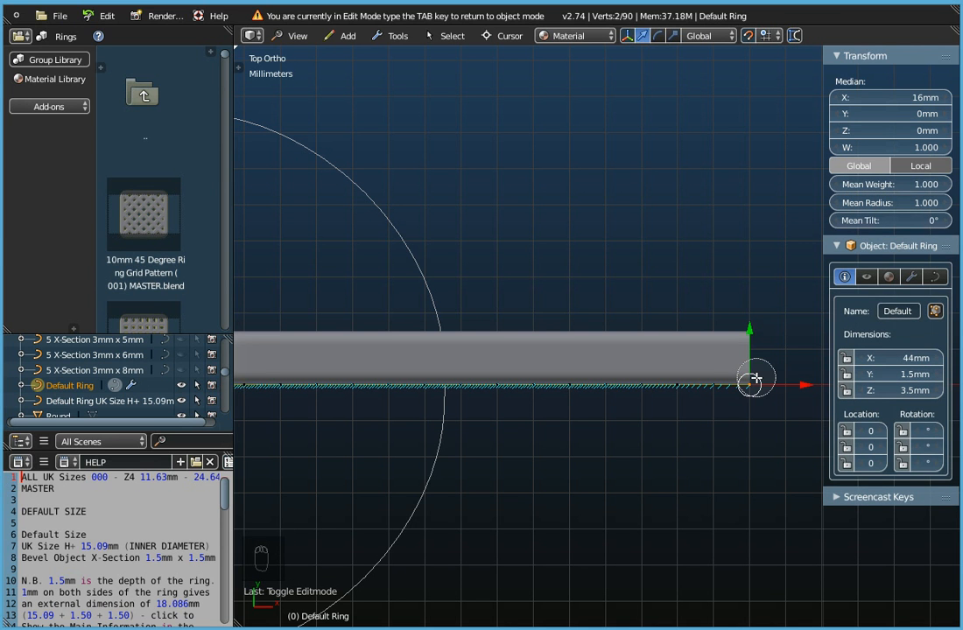
right_click(756, 378)
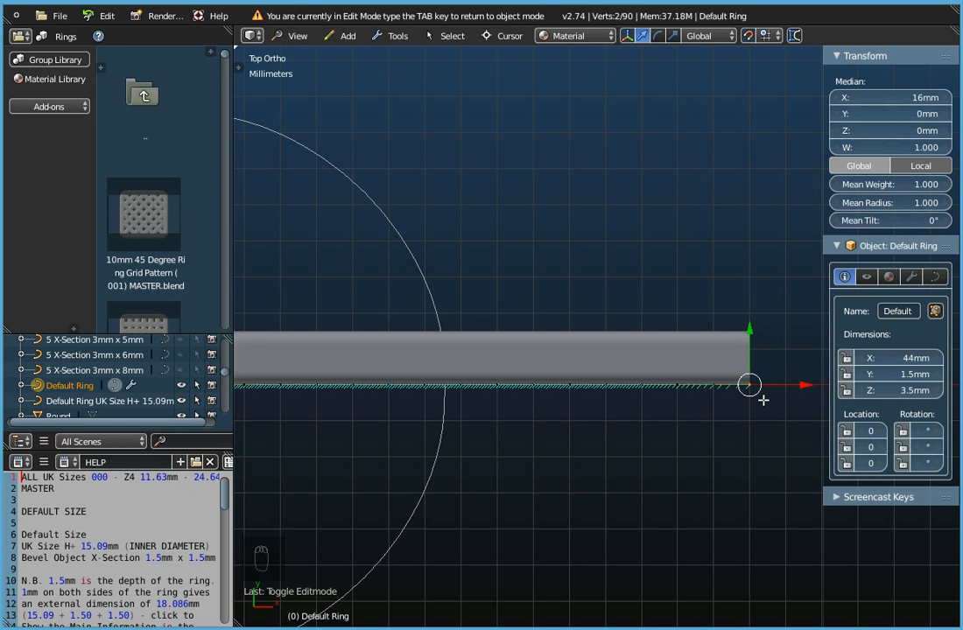
key("e")
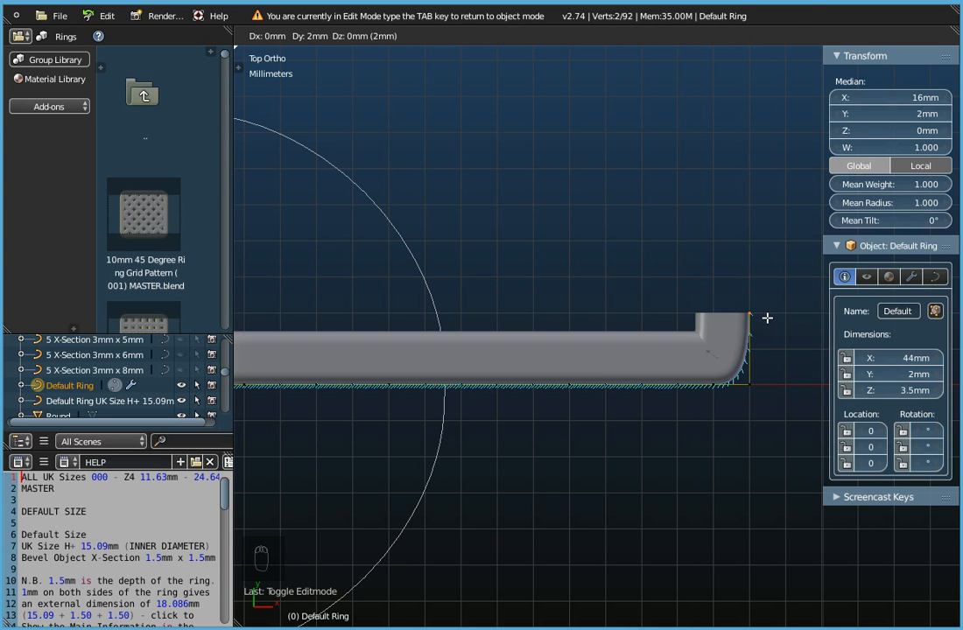
left_click(766, 317)
Step: Extrude the positive X end vertices another 1 mm up along Y and return to Object Mode to compare the band with the gem
key("e")
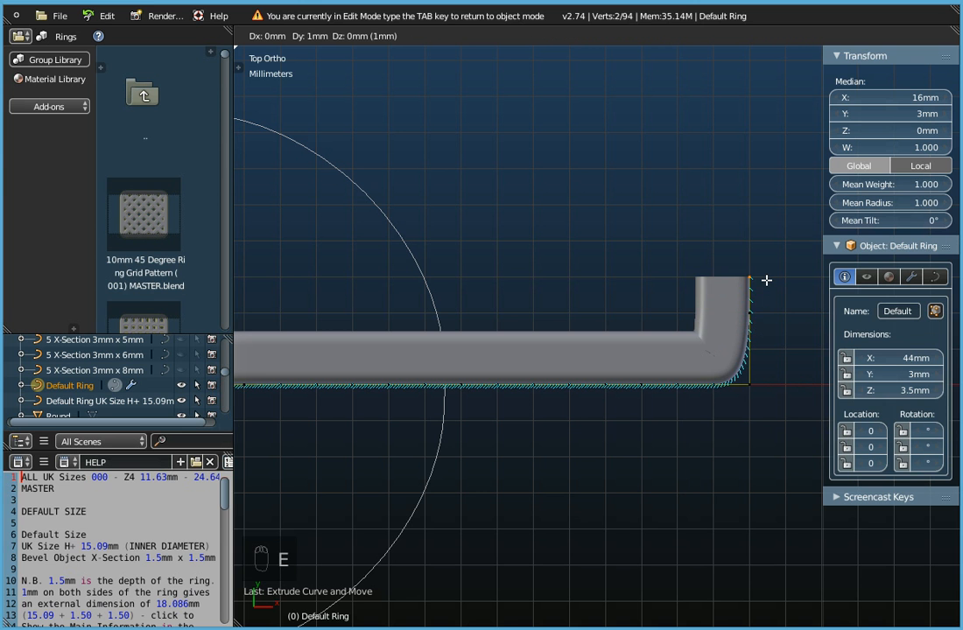
left_click(766, 280)
scroll(766, 281, "down", 5)
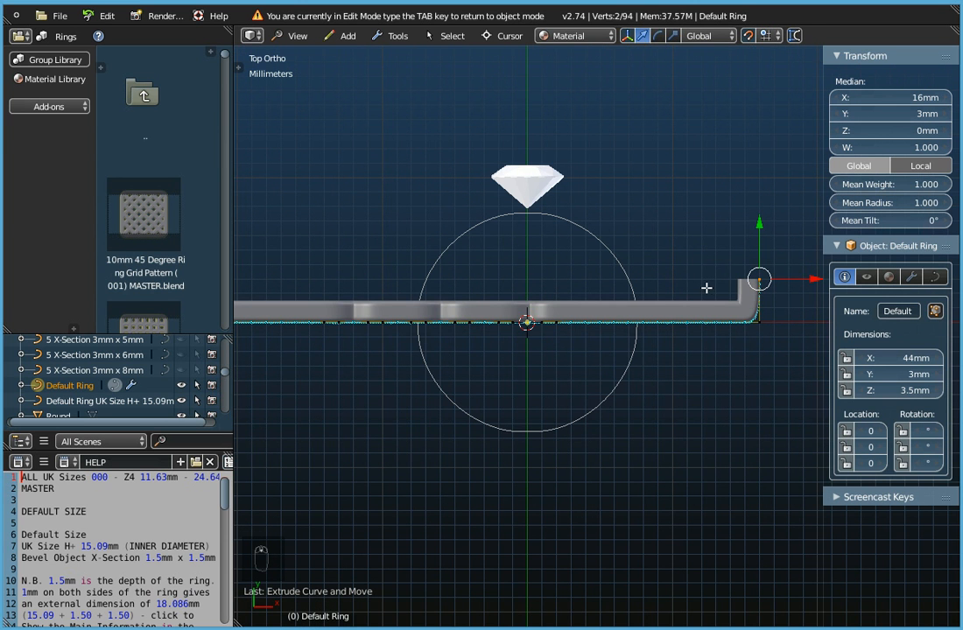
key("Tab")
scroll(497, 172, "up", 7)
scroll(468, 214, "down", 5)
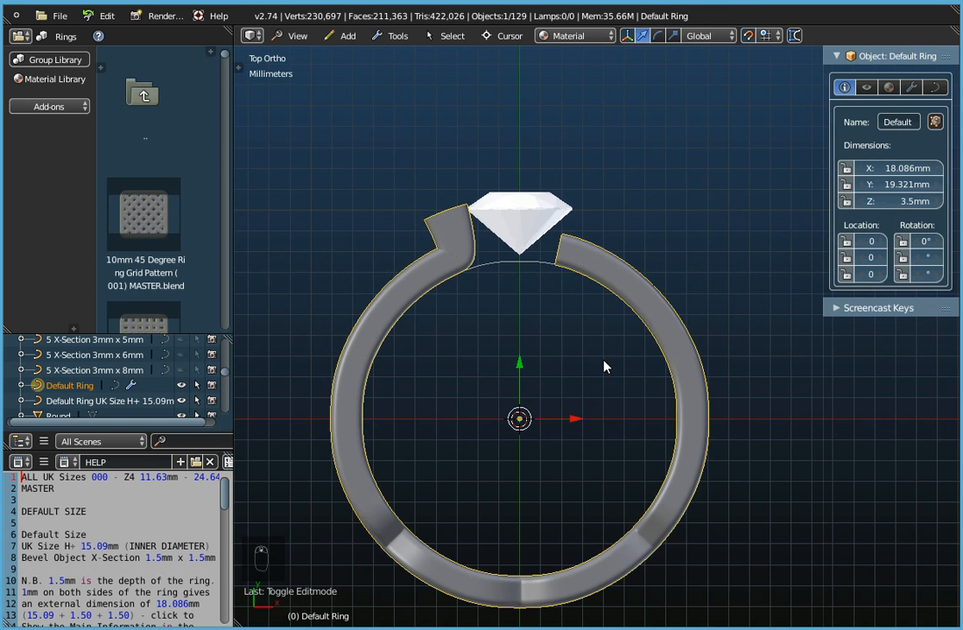
Step: Back in Edit Mode, extrude the same end vertices 1 mm further to Y 4 mm, and check the ring in Object Mode
key("Tab")
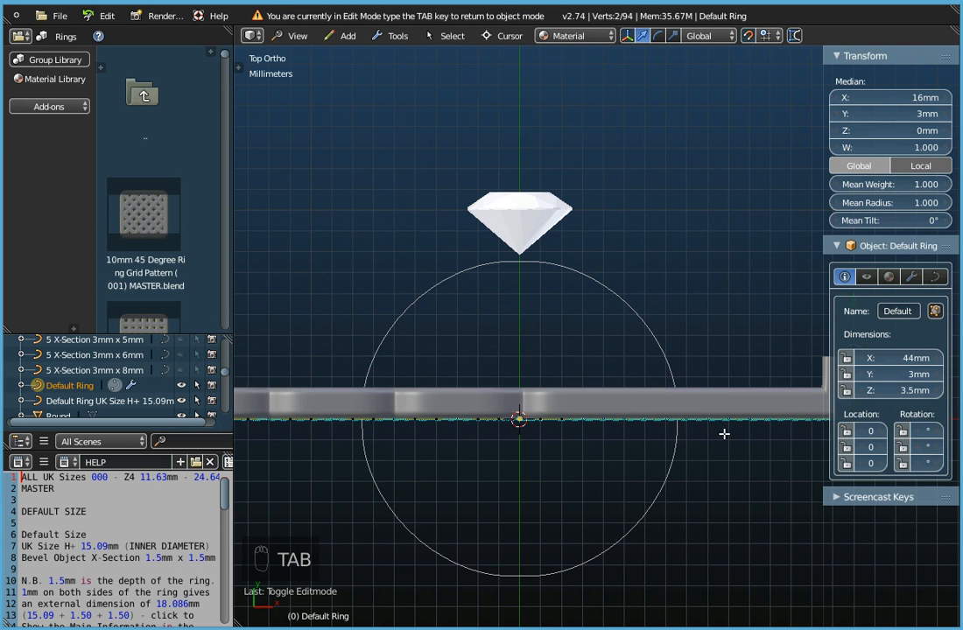
middle_click_drag(724, 433, 554, 440, "shift")
scroll(683, 356, "up", 3)
key("e")
left_click(683, 321)
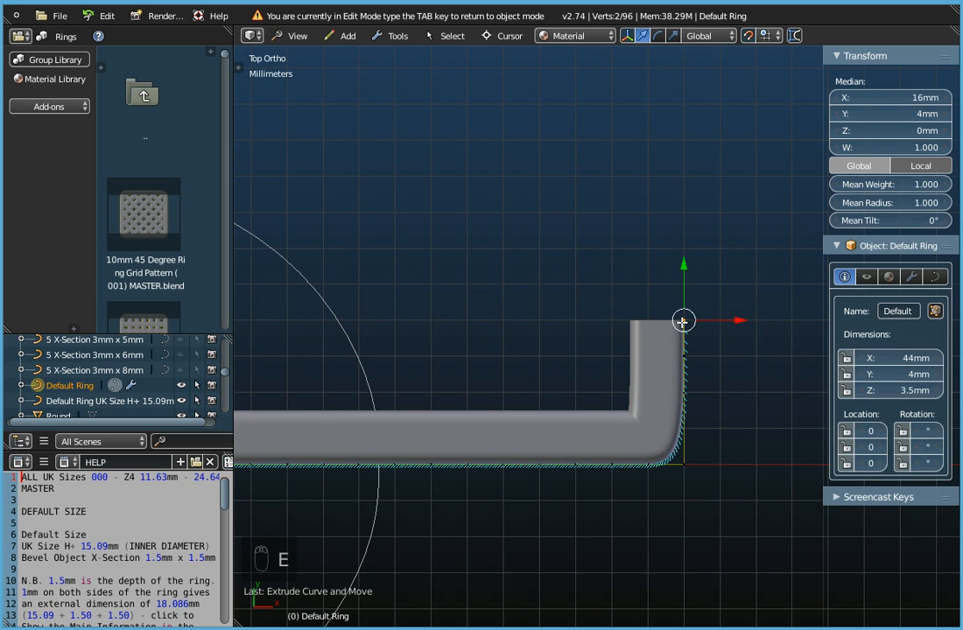
scroll(678, 340, "down", 5)
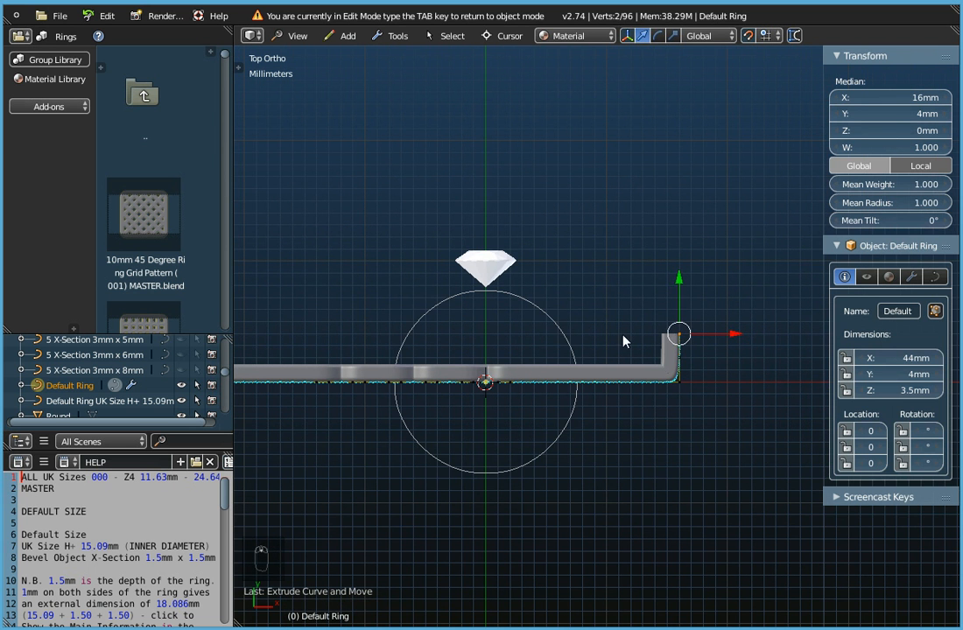
key("Tab")
scroll(445, 249, "up", 5)
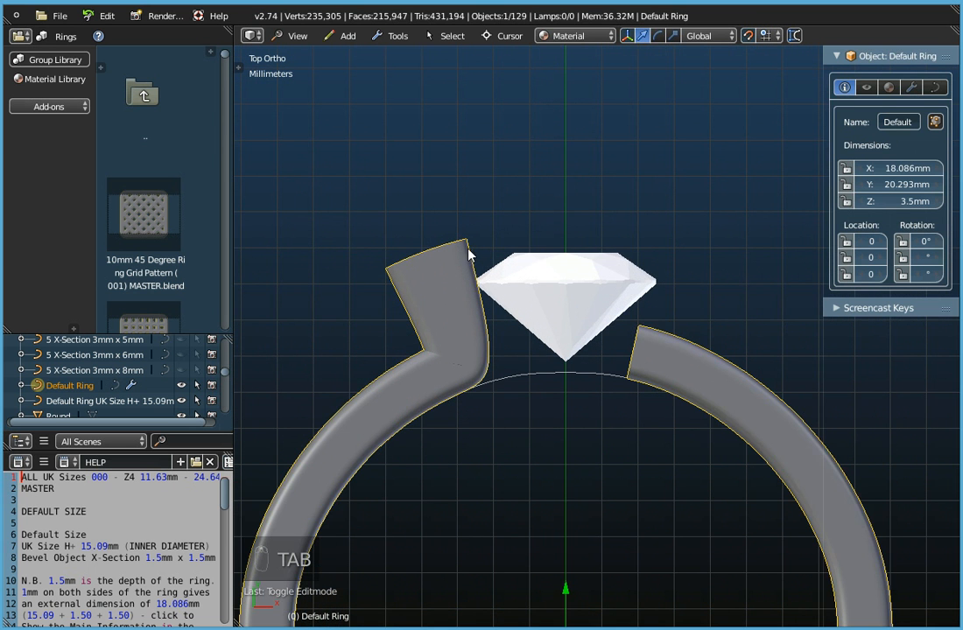
scroll(554, 377, "down", 5)
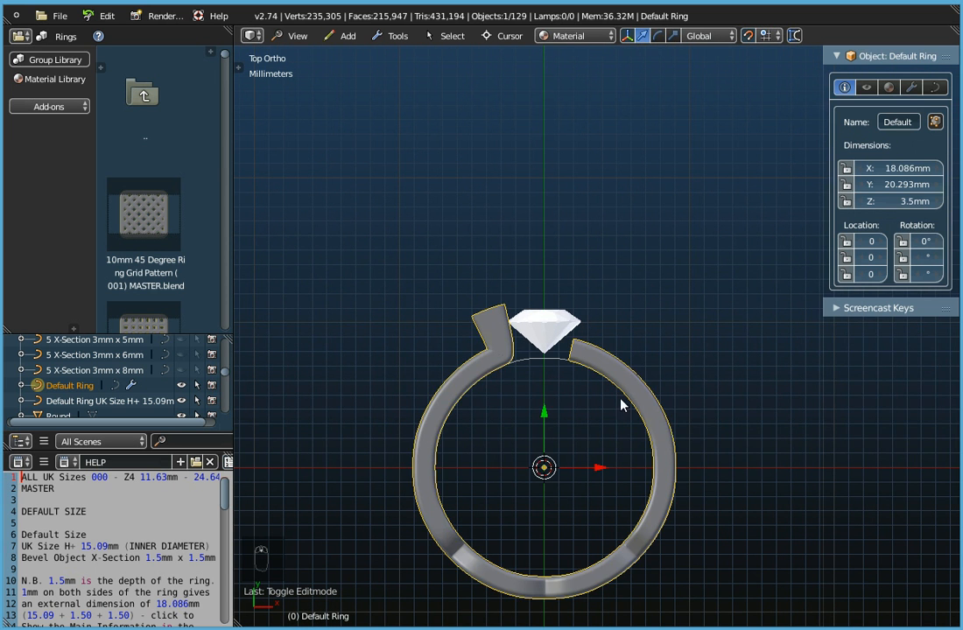
Step: Lower the positive X end vertices to a median Y of 3.5 mm and check the raised end against the gem in Object Mode
key("Tab")
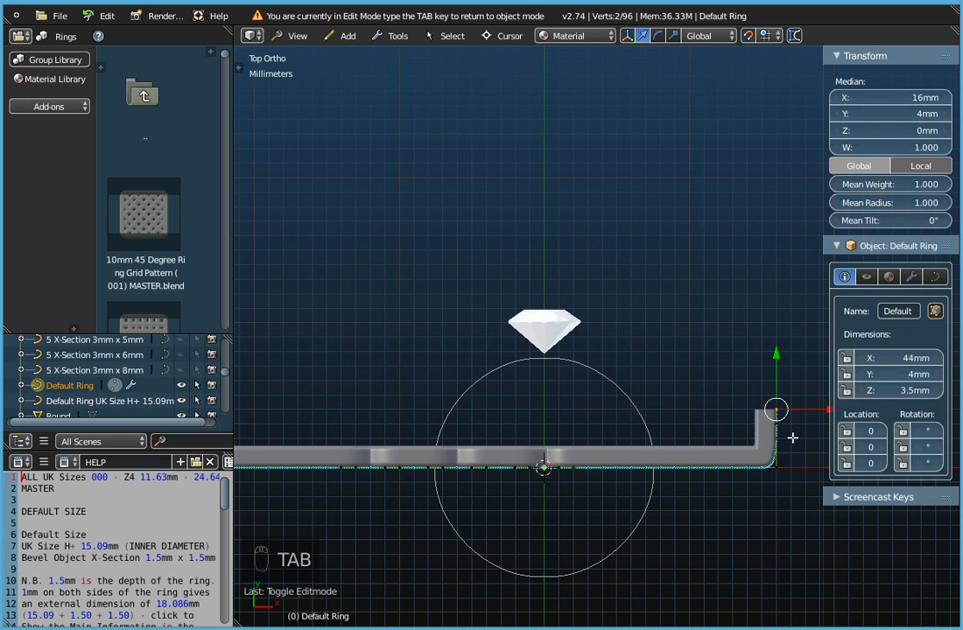
scroll(761, 416, "up", 4)
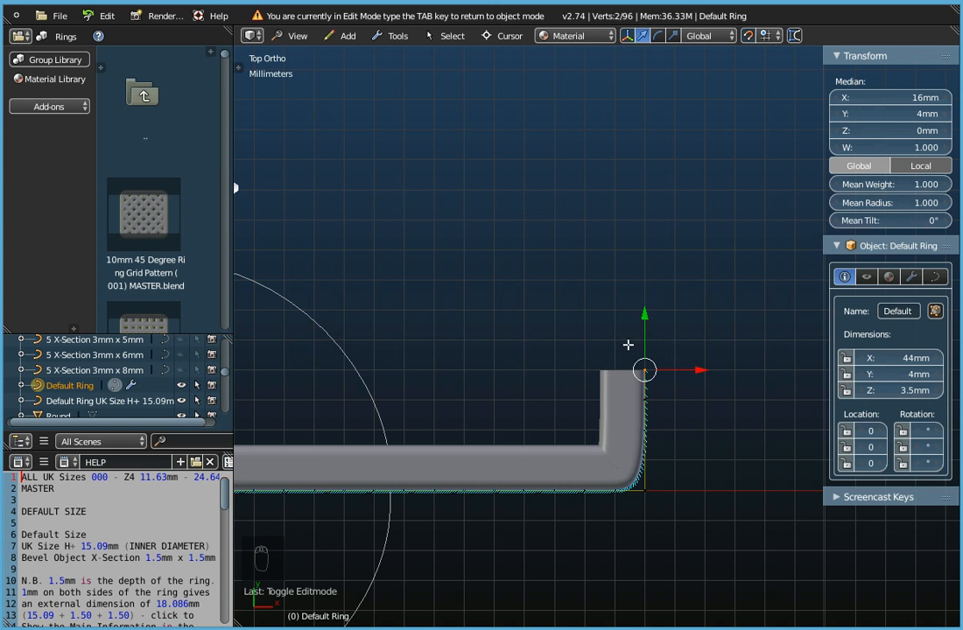
left_click(838, 115)
left_click(839, 115)
left_click(839, 115)
left_click(838, 114)
left_click(838, 115)
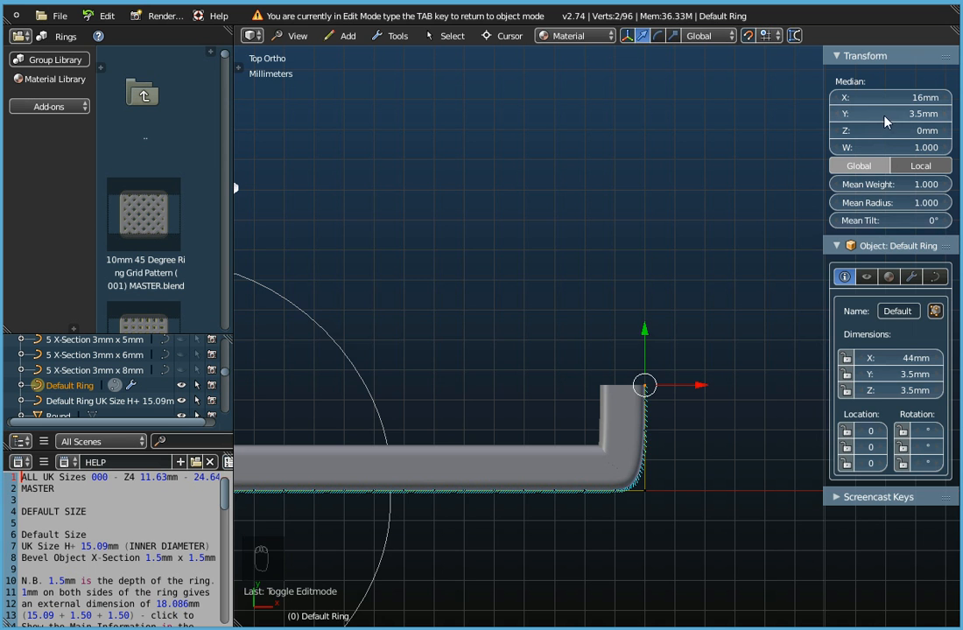
scroll(747, 279, "down", 1)
scroll(747, 279, "down", 3)
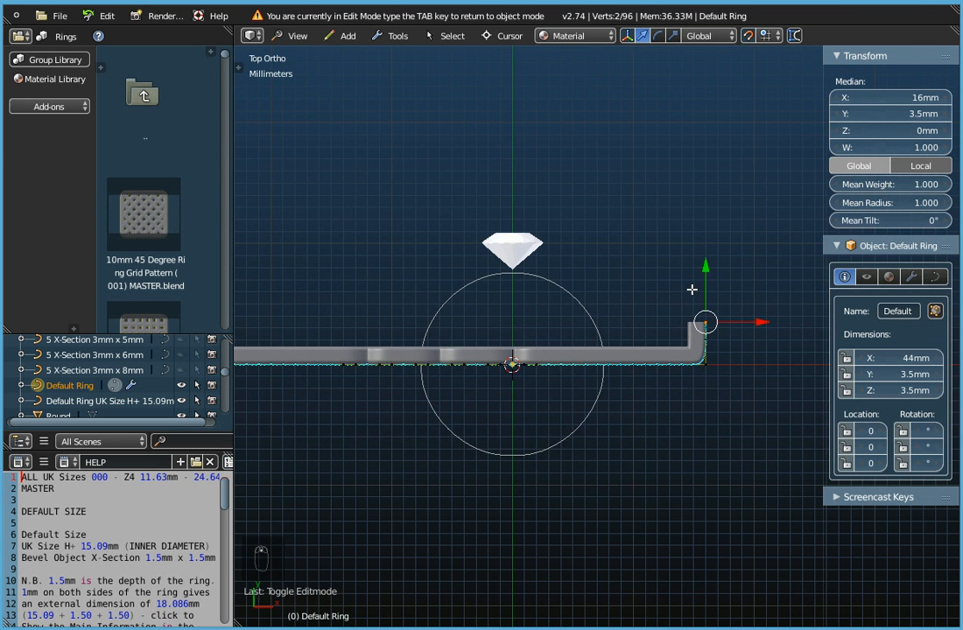
key("Tab")
scroll(492, 254, "up", 6)
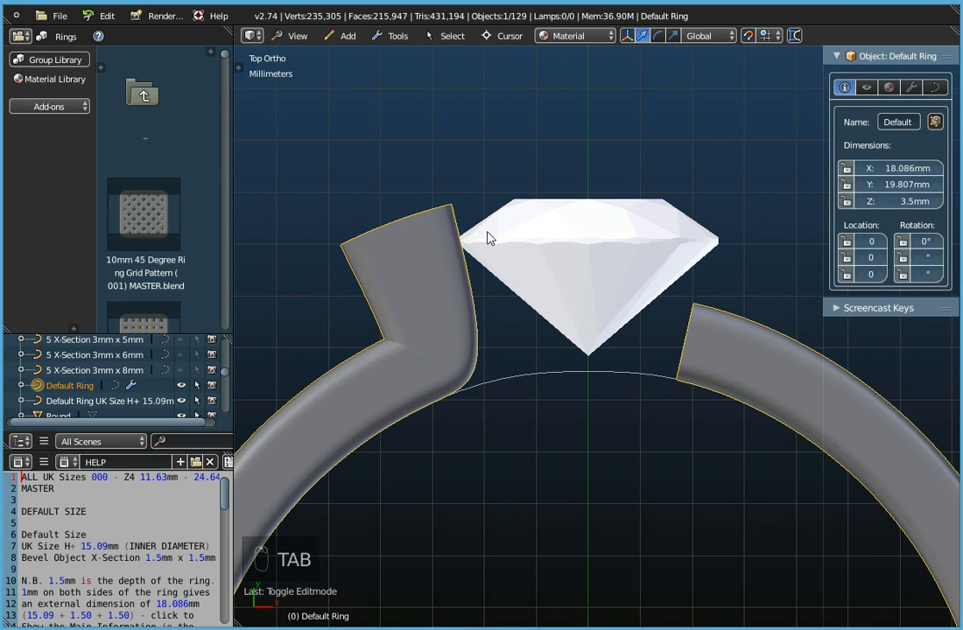
scroll(488, 238, "down", 5)
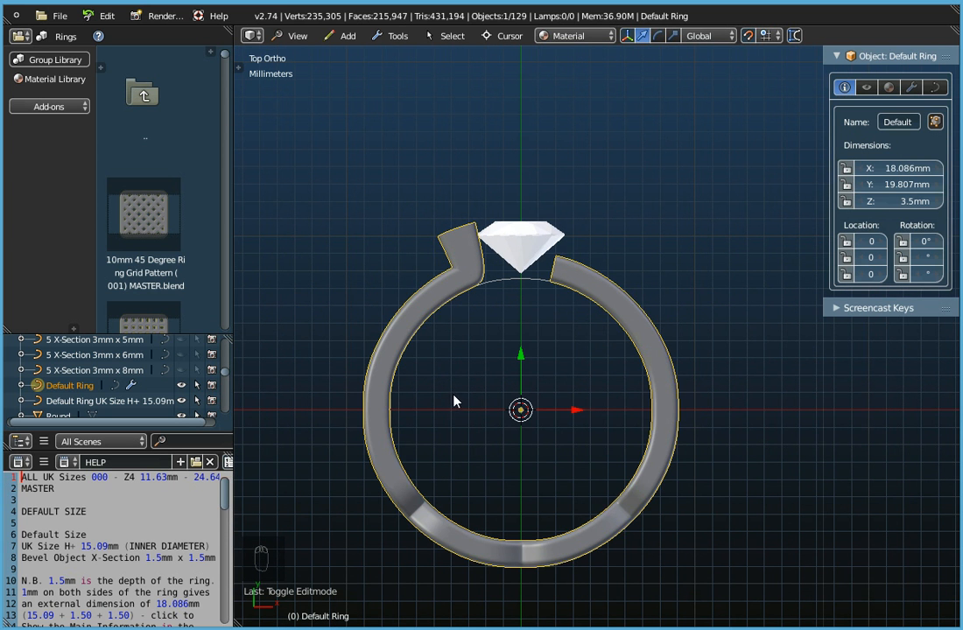
Step: In Edit Mode, circle-select the two end vertices at the curve's negative X end and extrude them up Y by 2 mm, then 1 mm
key("Tab")
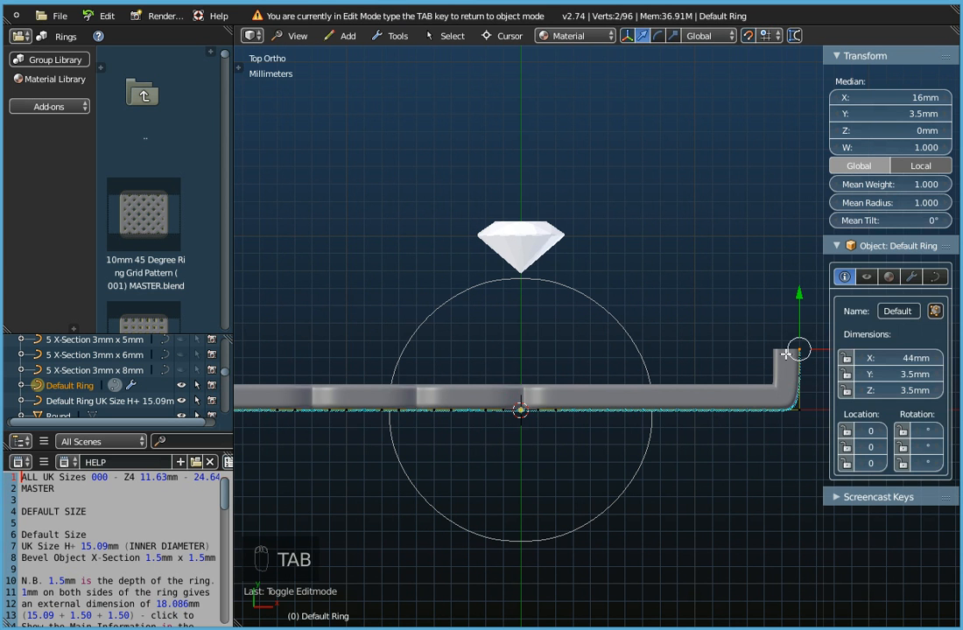
key("a")
key("a")
scroll(796, 336, "down", 2)
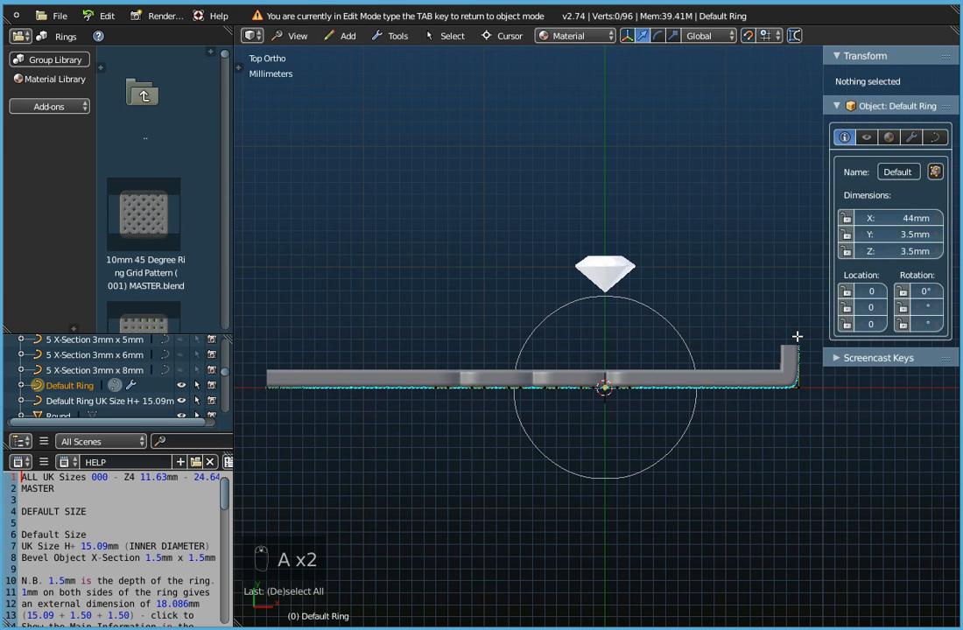
middle_click_drag(392, 400, 540, 398, "shift")
scroll(411, 385, "up", 5)
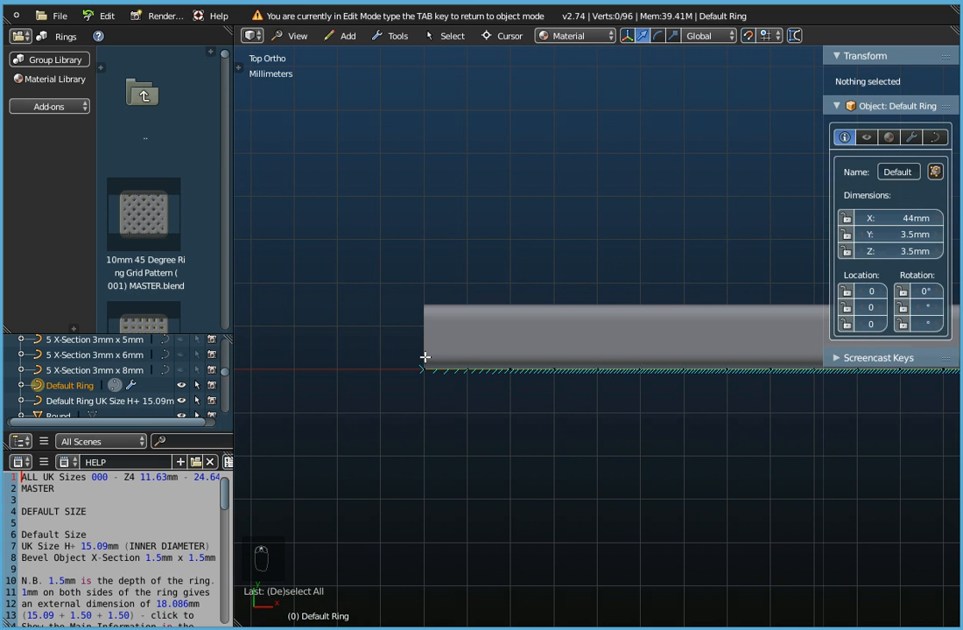
key("c")
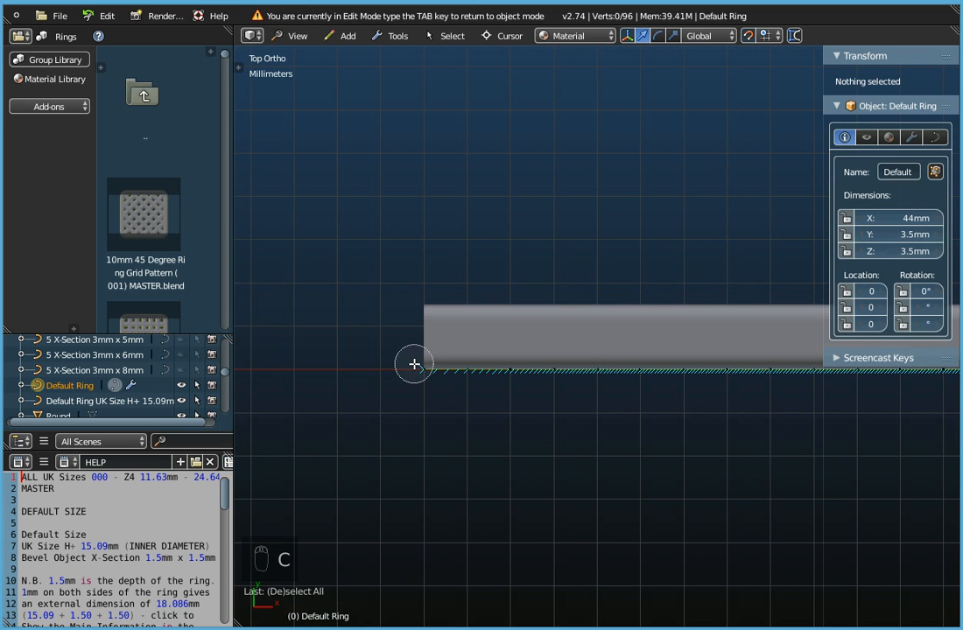
left_click(414, 365)
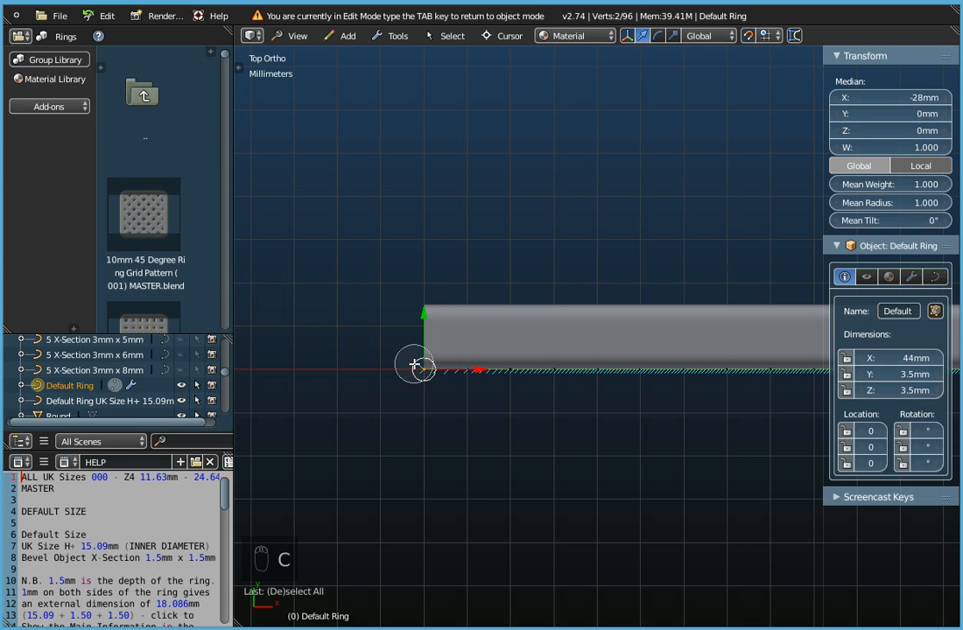
right_click(414, 364)
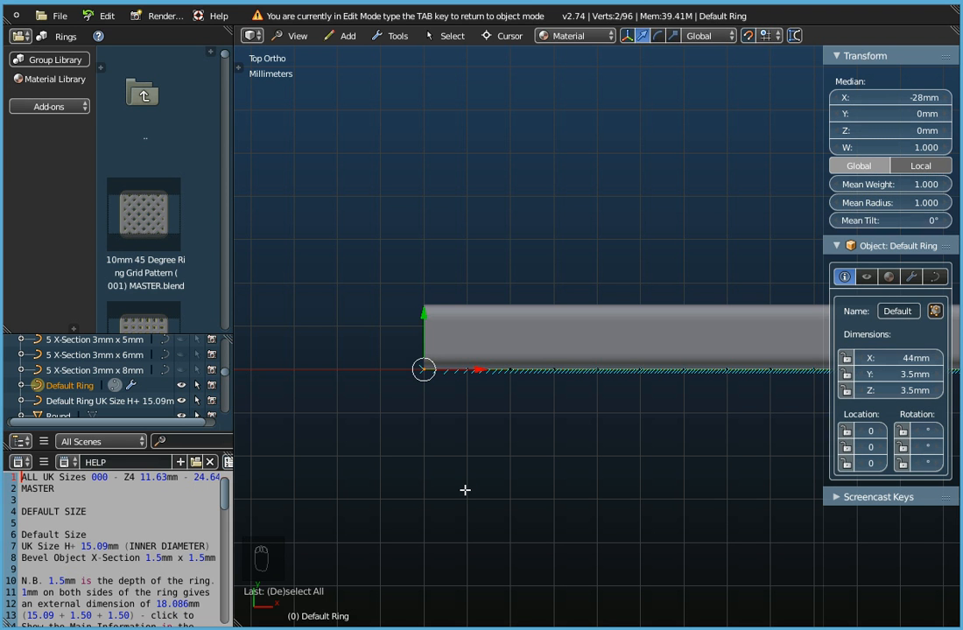
key("e")
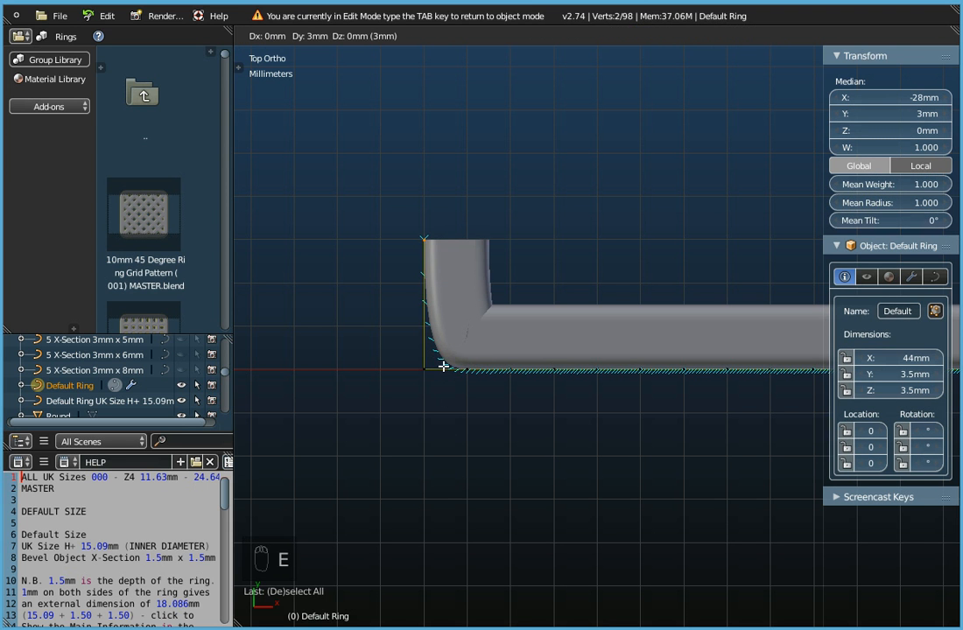
left_click(466, 388)
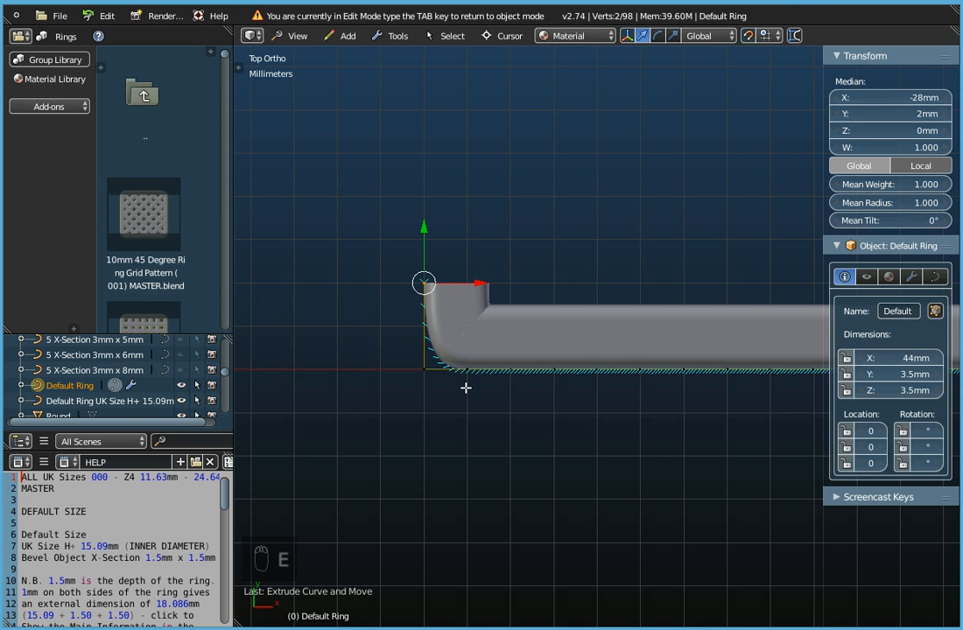
key("e")
left_click(462, 327)
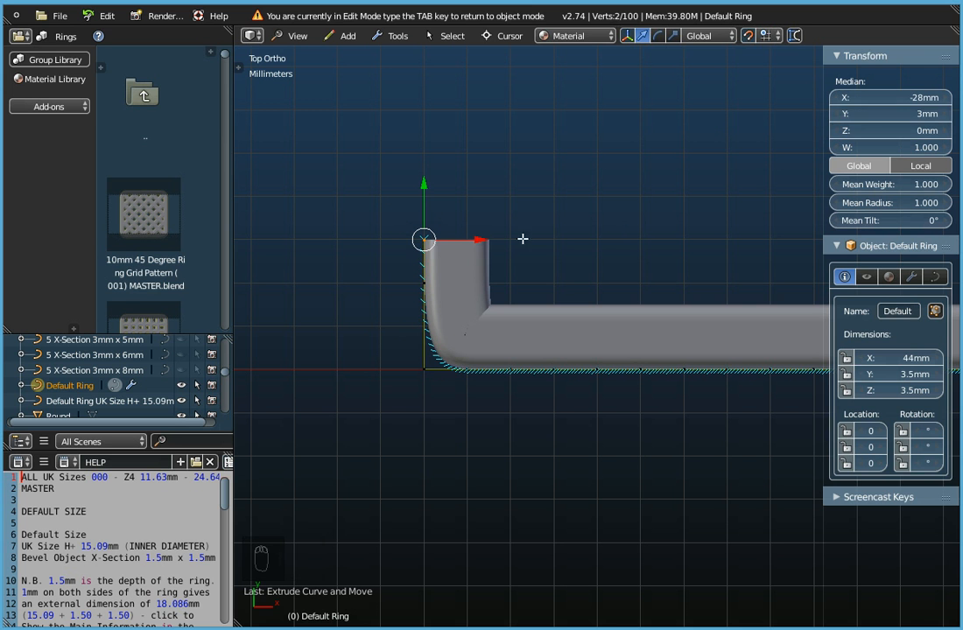
Step: Lower the extruded negative X end vertices to a median Y of 2.5 mm
left_click(836, 115)
left_click(836, 115)
left_click(836, 115)
left_click(836, 114)
left_click(835, 115)
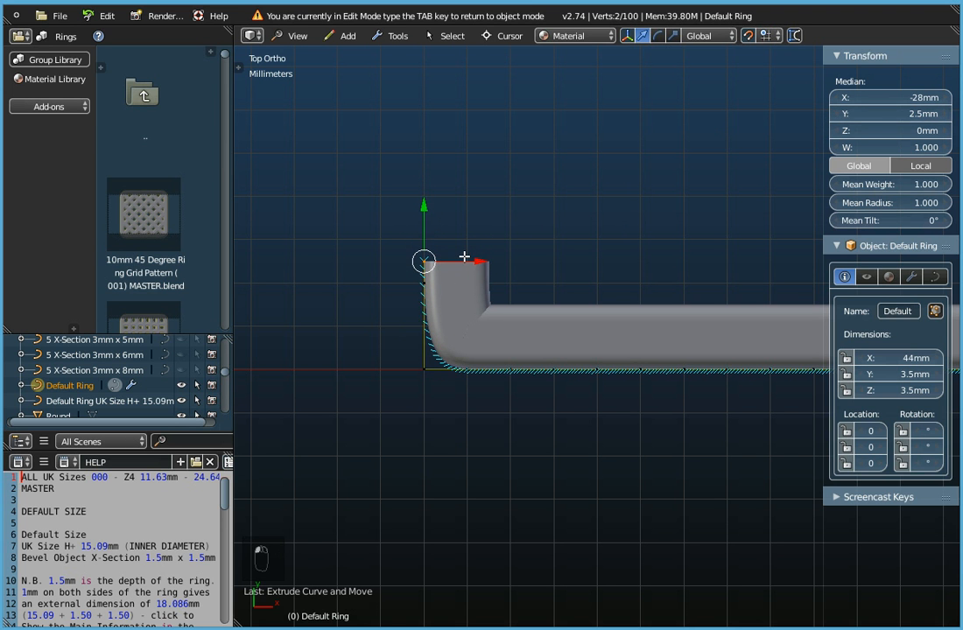
Step: Compare the curve's two raised ends, then set the negative X end vertices' median Y to 3 mm
scroll(464, 257, "down", 8)
middle_click_drag(621, 358, 485, 374, "shift")
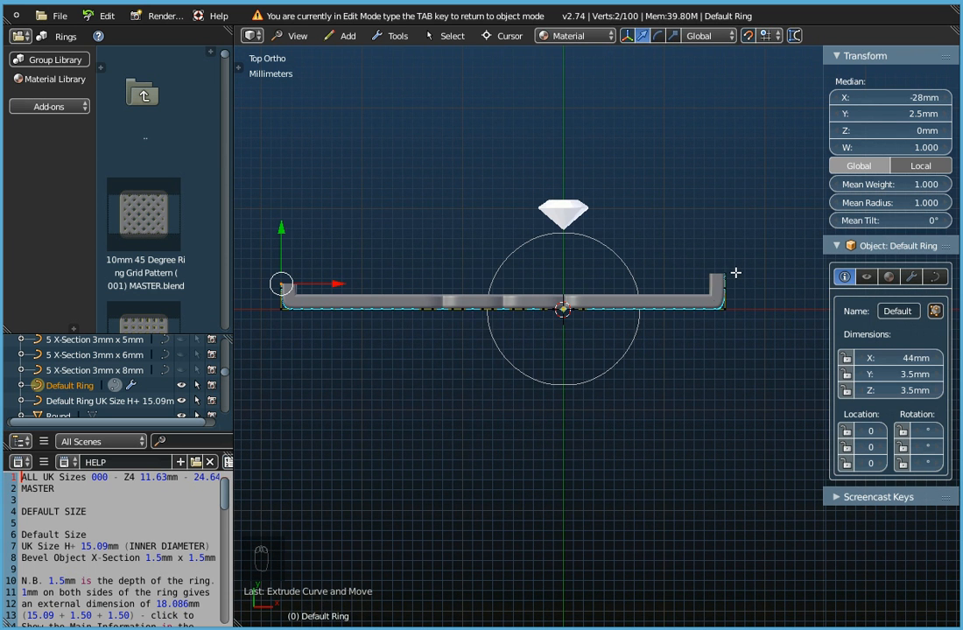
scroll(733, 273, "up", 3)
scroll(717, 300, "down", 1)
scroll(719, 300, "down", 1)
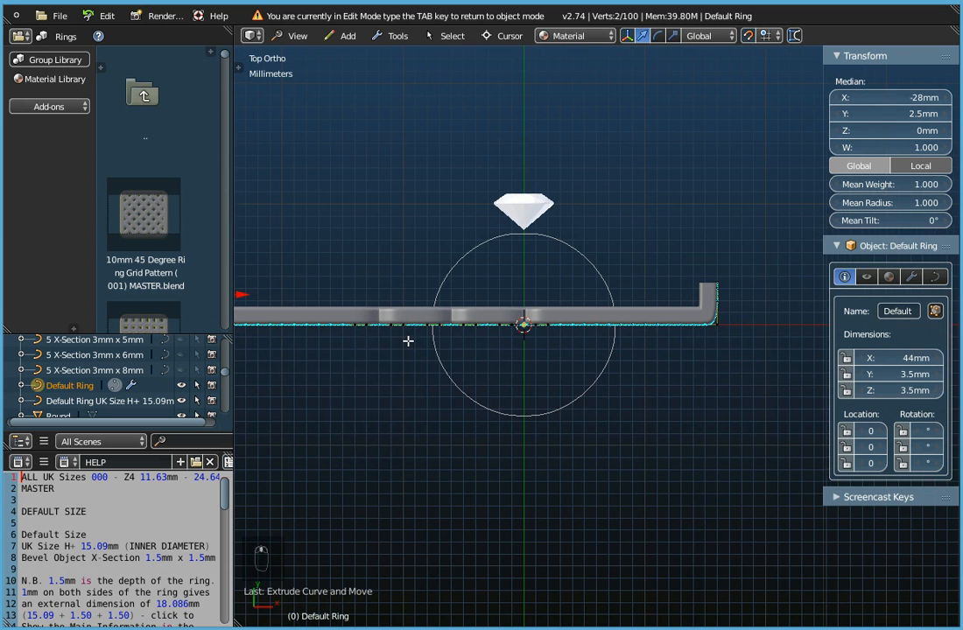
middle_click_drag(387, 341, 523, 360, "shift")
left_click(951, 115)
left_click(951, 115)
left_click(951, 115)
left_click(950, 114)
left_click(951, 114)
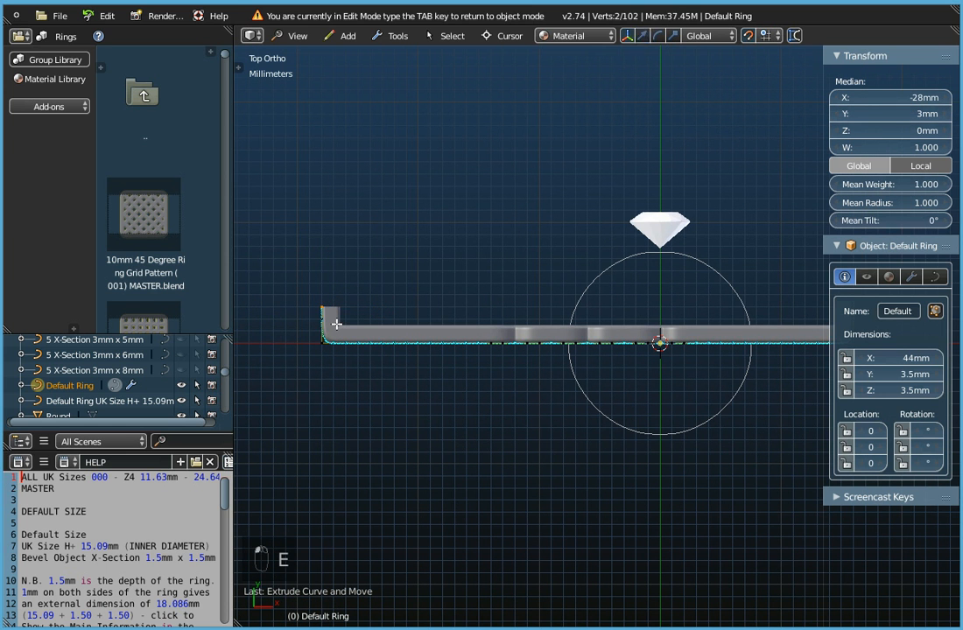
Step: Extrude the negative X end vertices up Y by 1 mm, lower them to a median Y of 3.5 mm, and return to Object Mode
key("e")
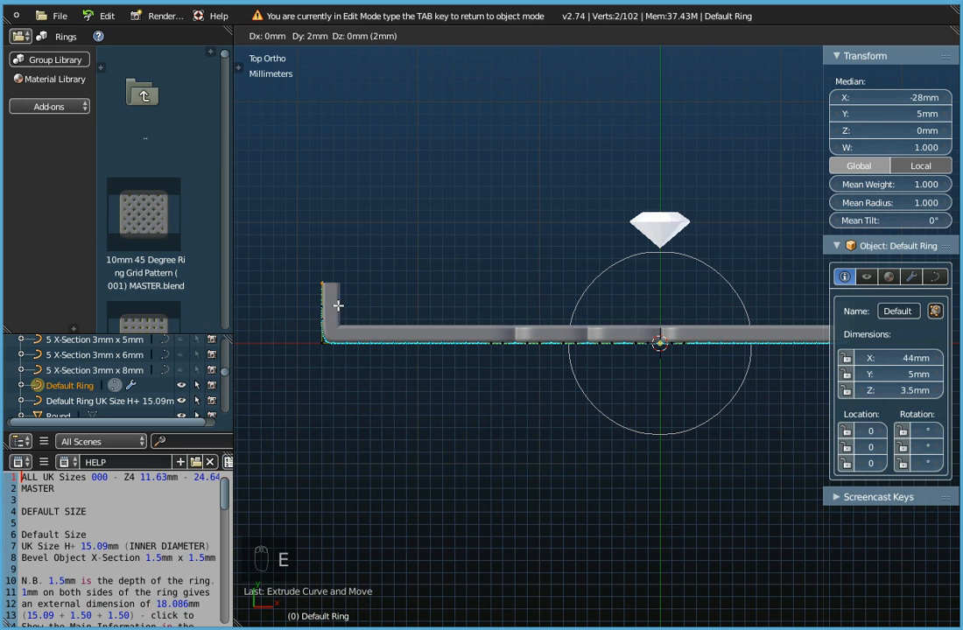
left_click(338, 312)
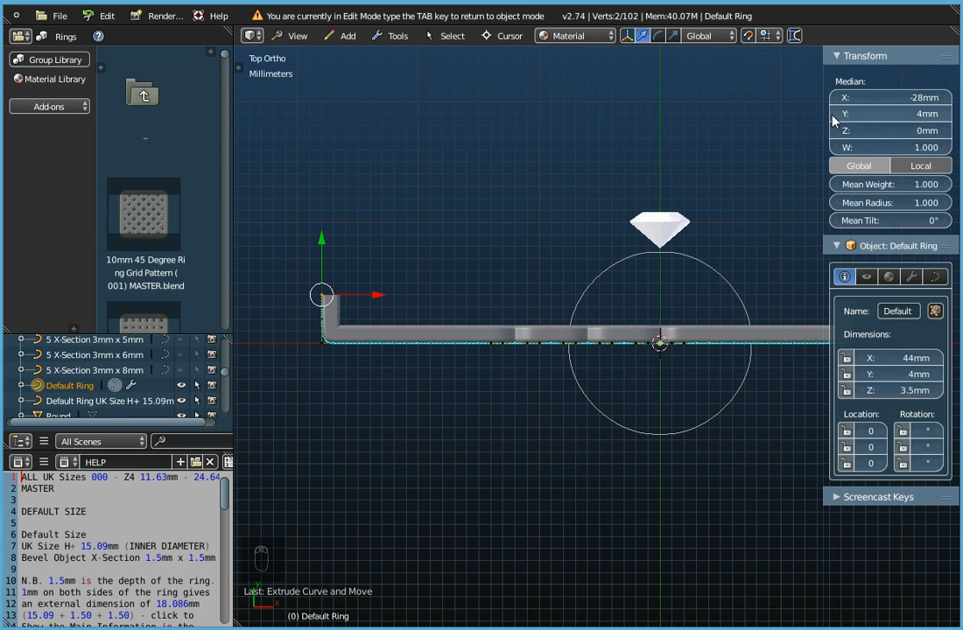
left_click(834, 121)
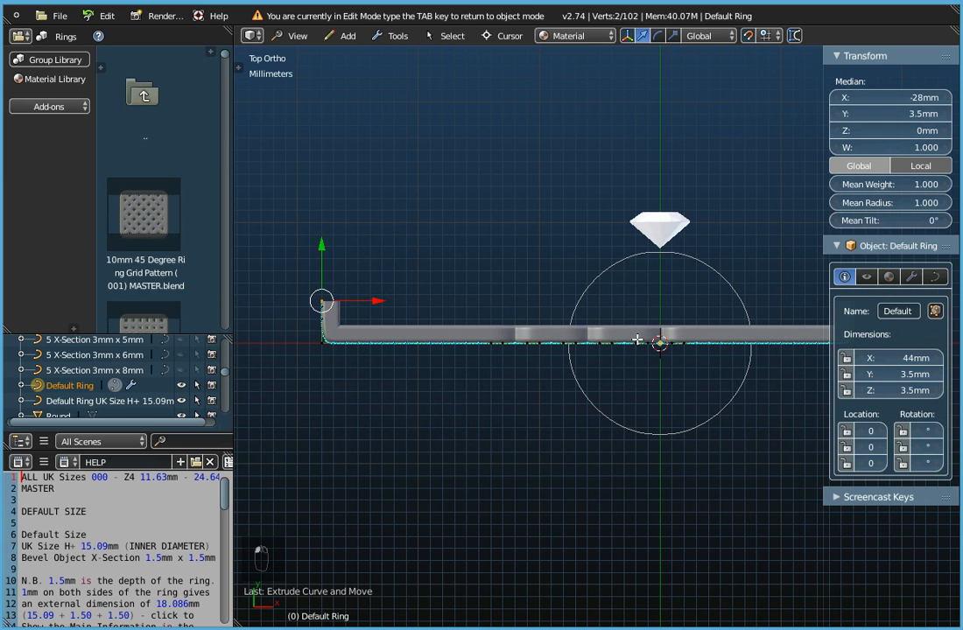
scroll(613, 357, "down", 2)
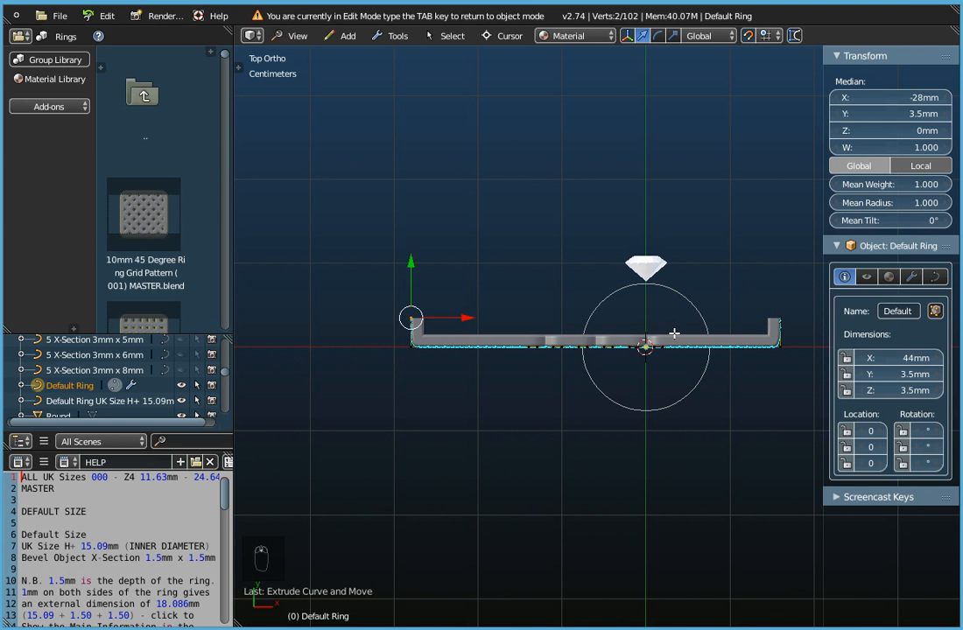
key("a")
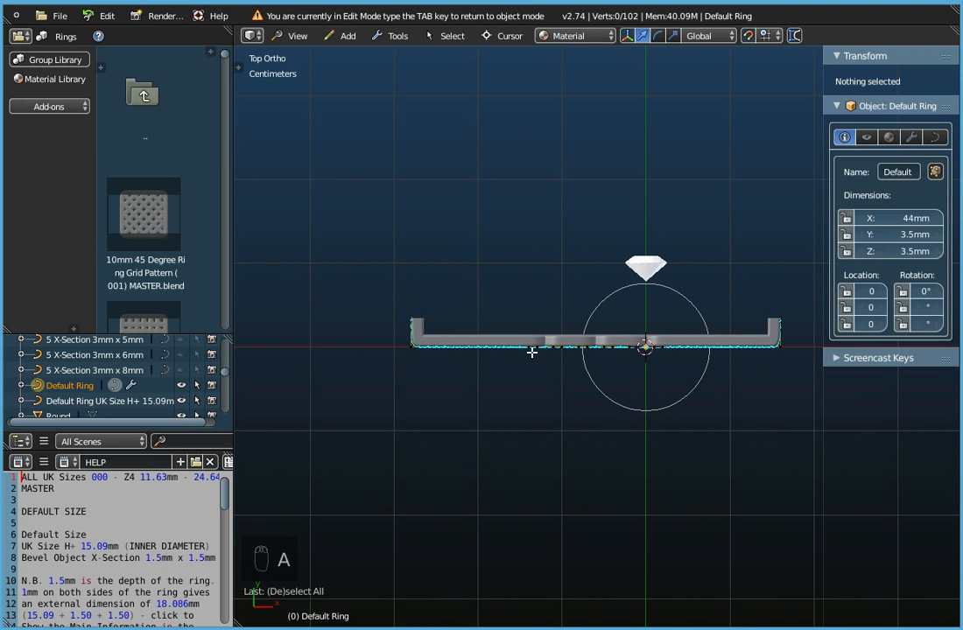
key("Tab")
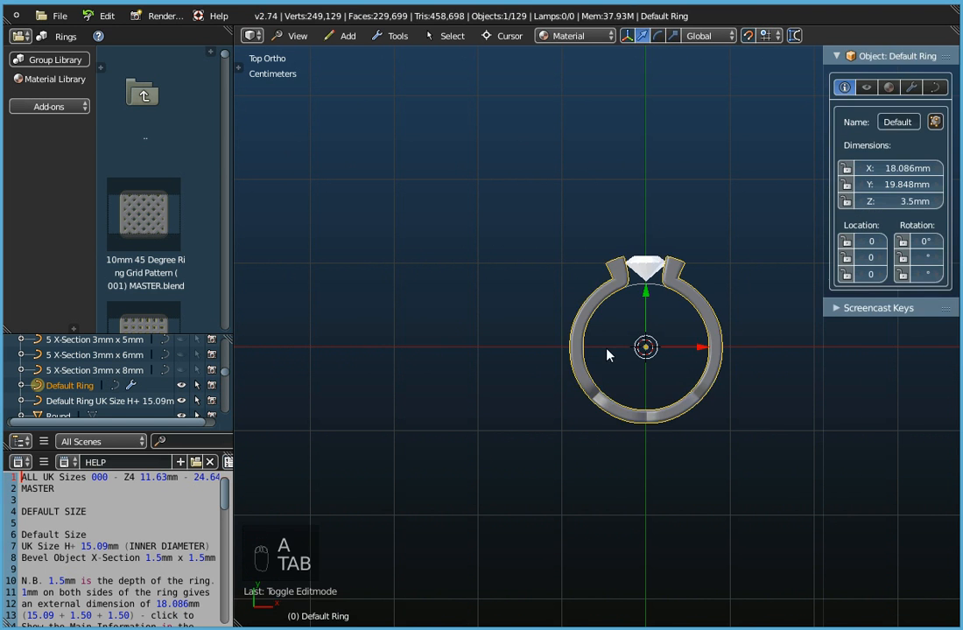
Step: Examine the gem's fit between the two raised band ends up close from several angles and in Top view
scroll(604, 363, "up", 6)
scroll(674, 273, "up", 6)
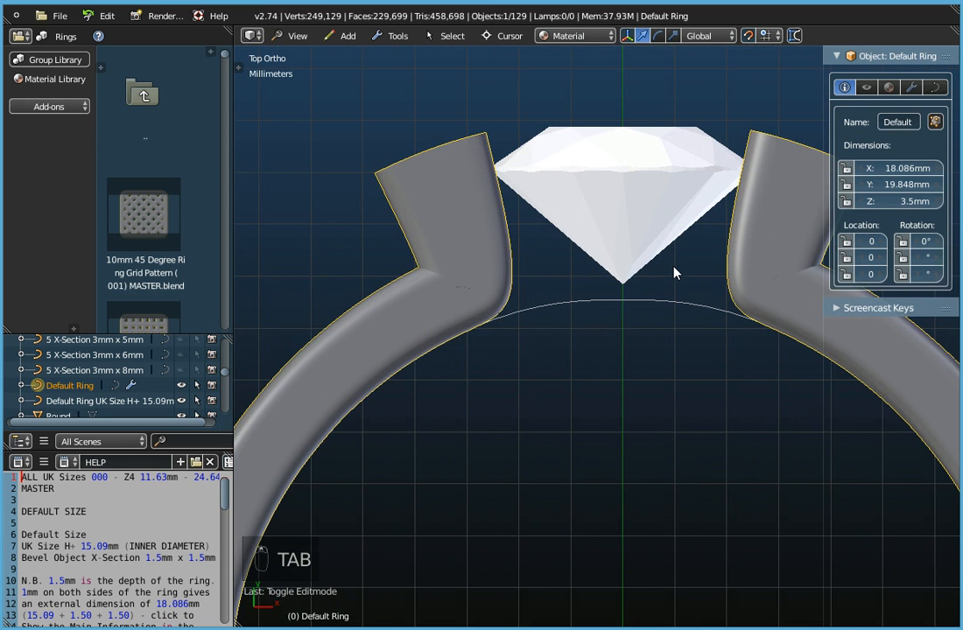
middle_click_drag(680, 292, 714, 296)
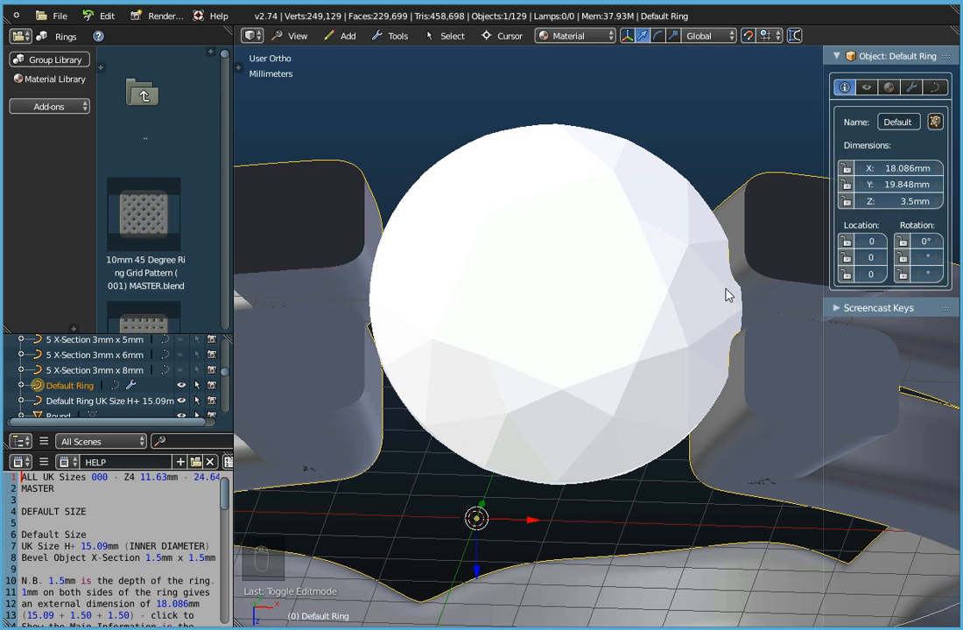
middle_click_drag(748, 320, 723, 310)
scroll(391, 229, "up", 3)
middle_click_drag(329, 237, 345, 215)
scroll(353, 212, "down", 5)
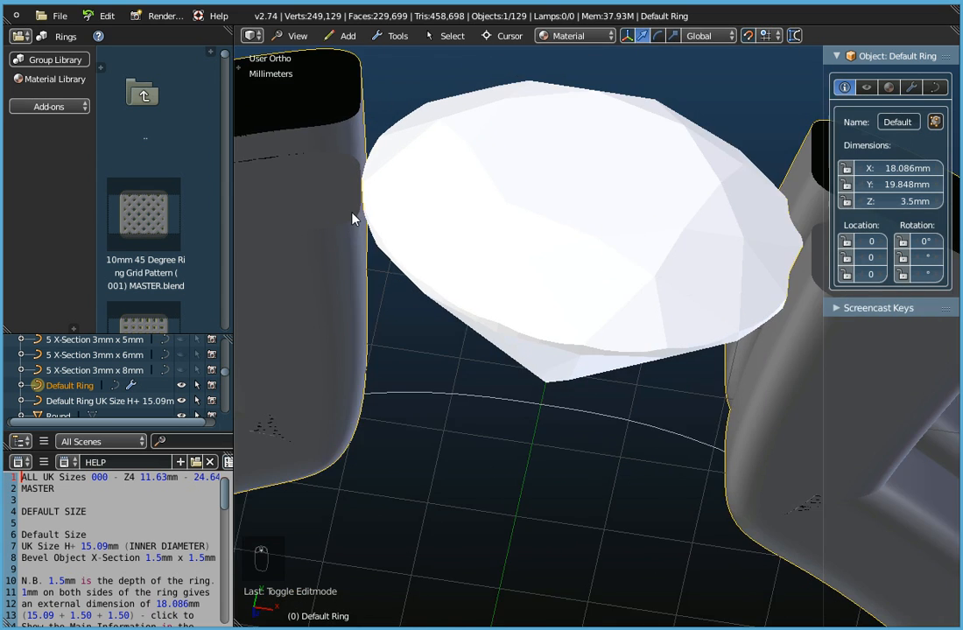
left_click(309, 39)
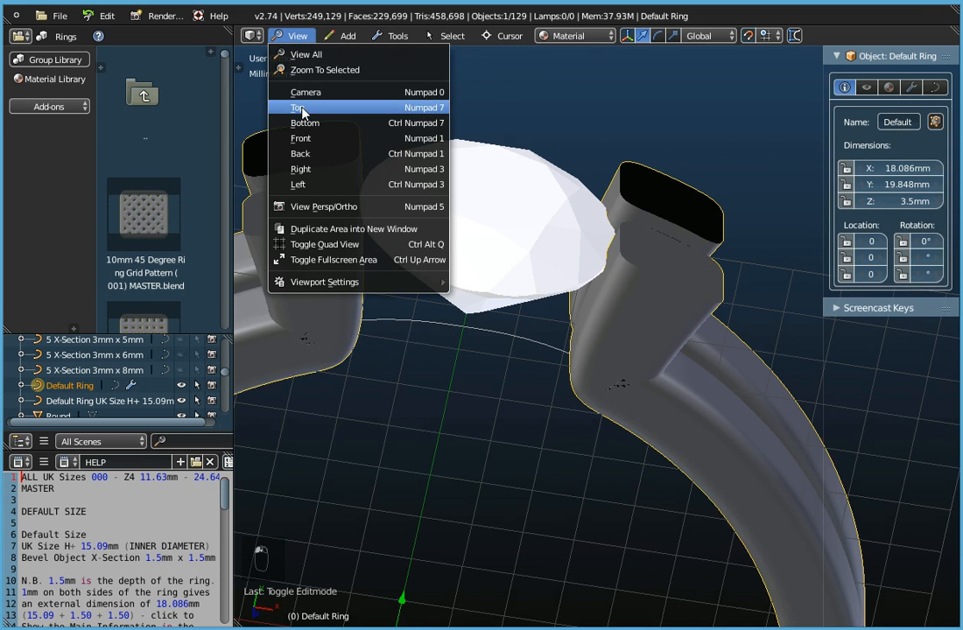
left_click(303, 106)
scroll(476, 313, "down", 1)
middle_click_drag(499, 319, 553, 327, "shift")
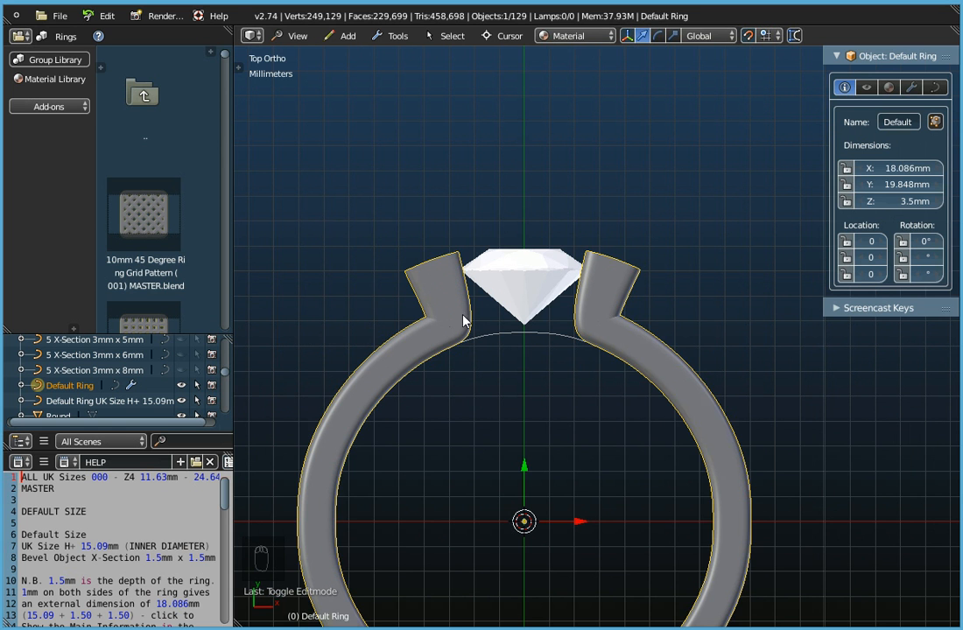
scroll(432, 327, "down", 3)
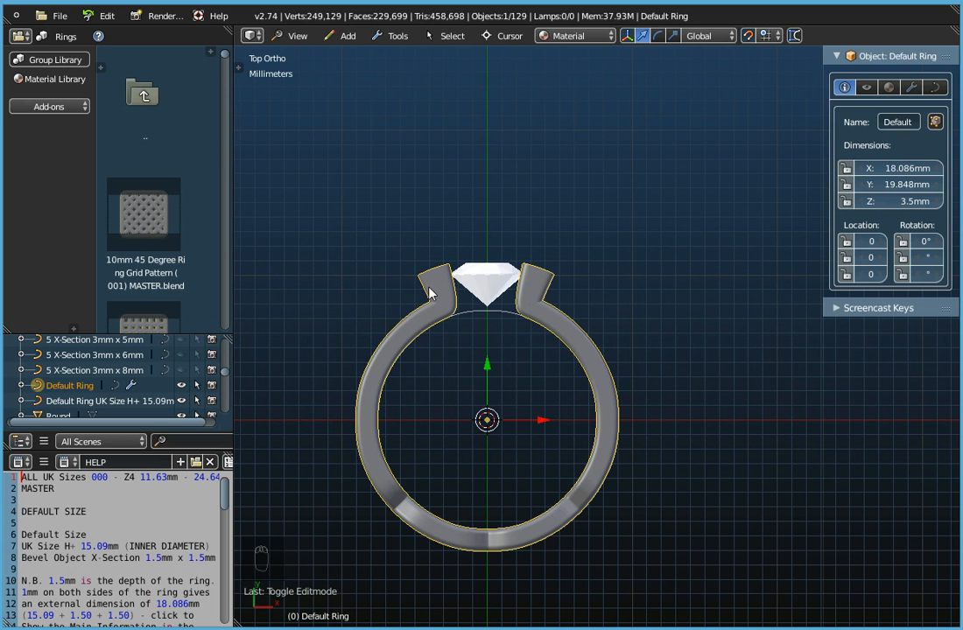
scroll(732, 456, "down", 1)
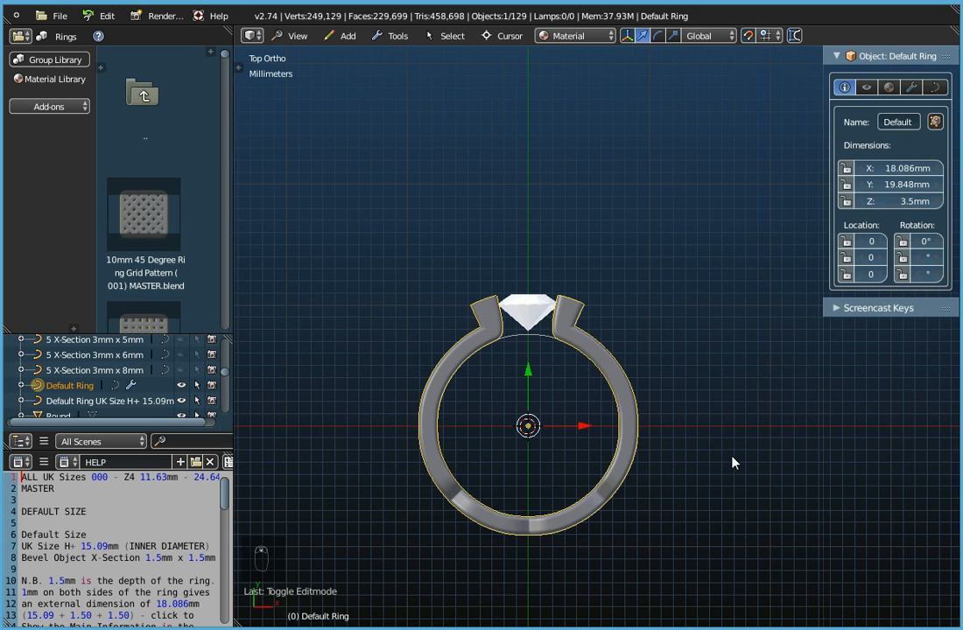
middle_click_drag(703, 437, 593, 360, "shift")
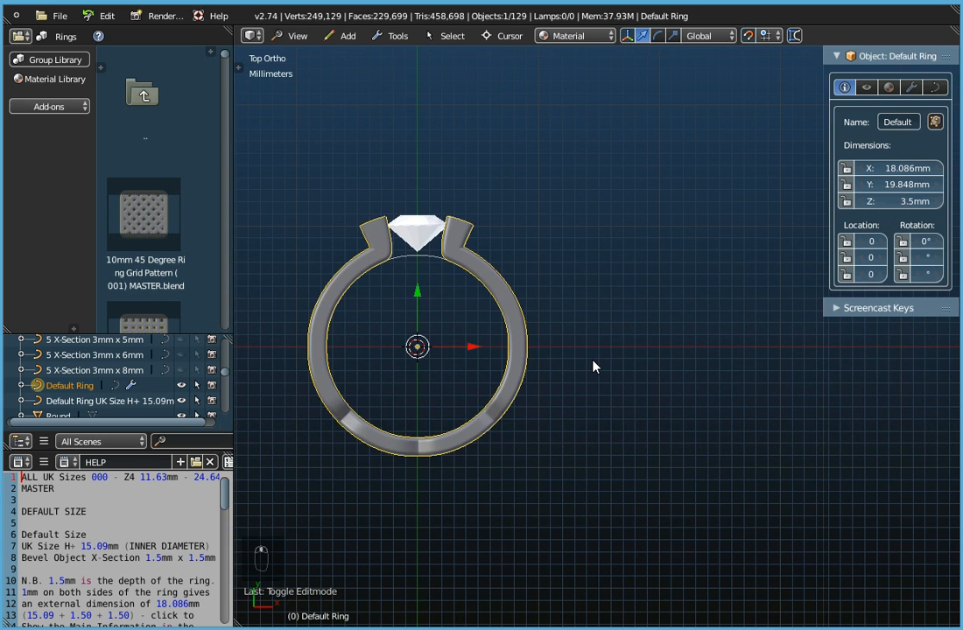
Step: In Edit Mode, box-select the vertices of the raised positive X end, move them 1 mm along X, and check the ring in Object Mode
key("Tab")
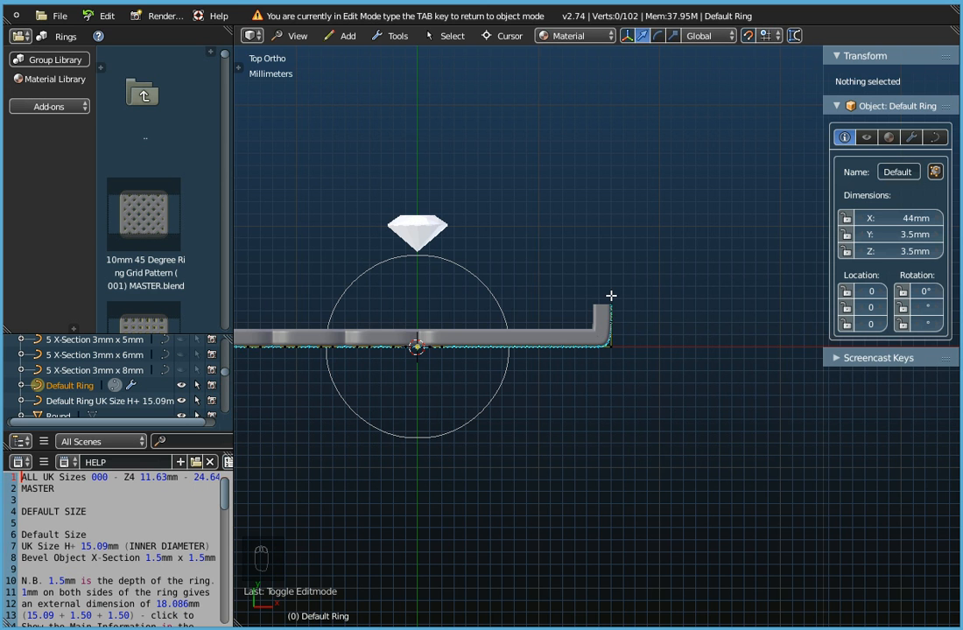
key("b")
left_click_drag(608, 286, 616, 372)
scroll(615, 321, "up", 7)
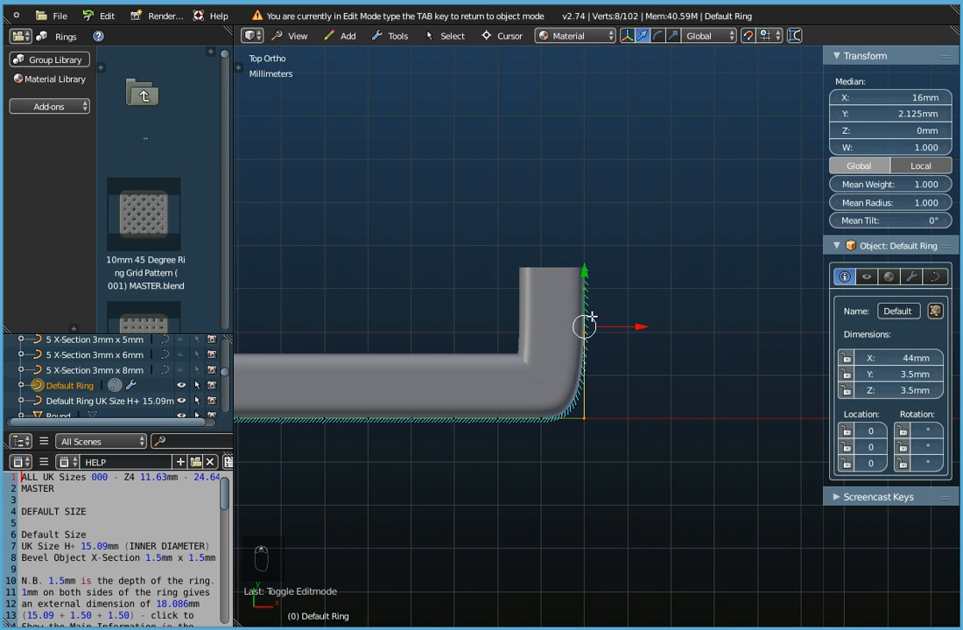
left_click_drag(638, 326, 666, 326)
scroll(619, 347, "down", 5)
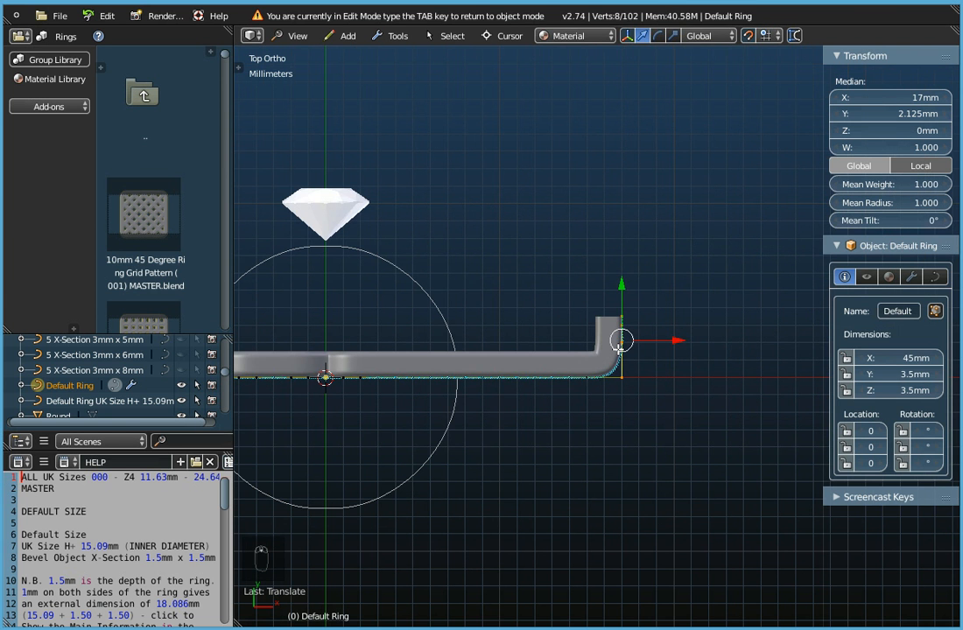
key("Tab")
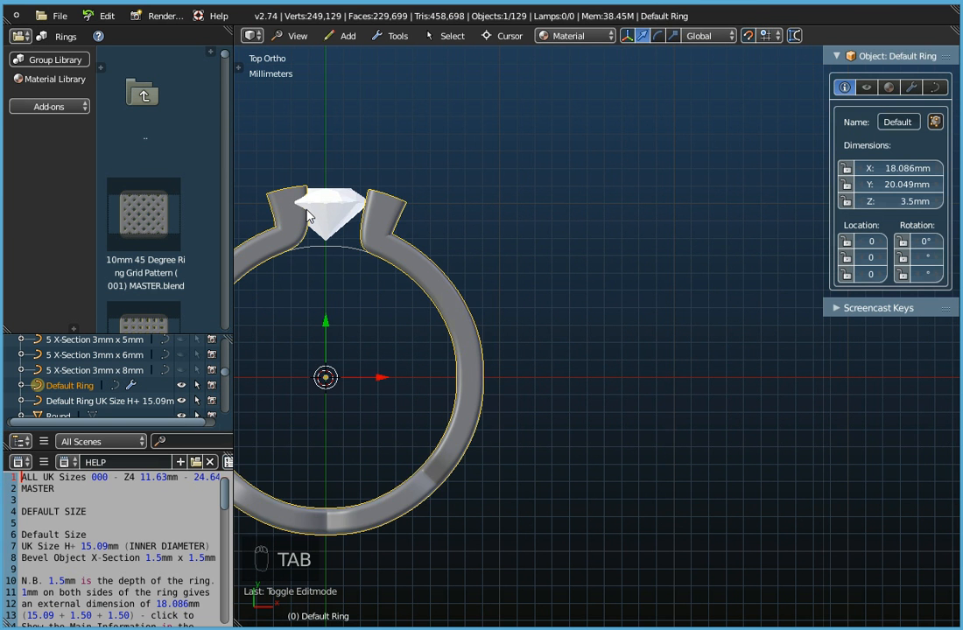
Step: Move the selected positive X end vertices back 1 mm along X, then set their median X to 16.2 mm
key("Tab")
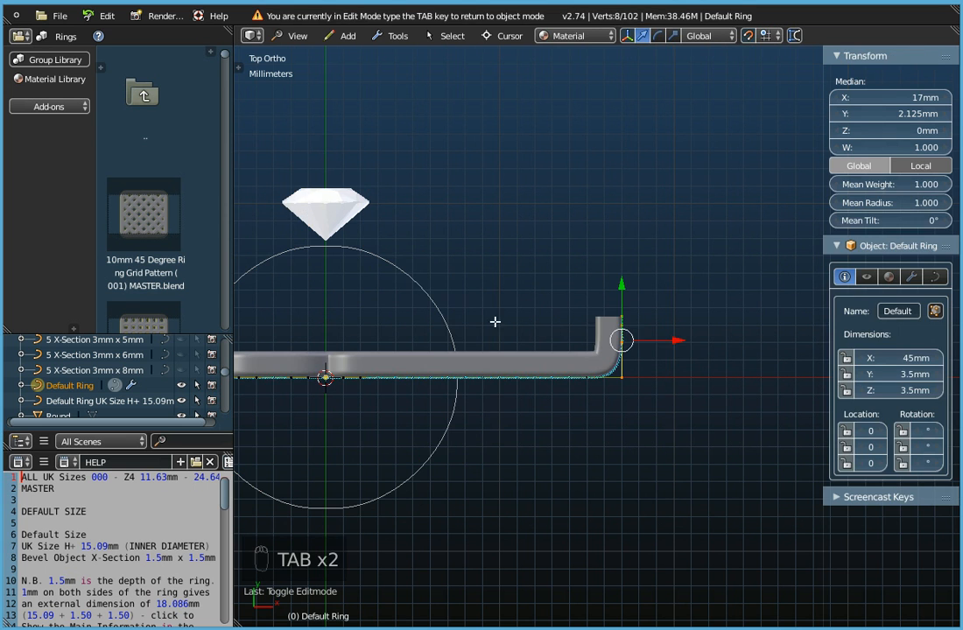
key("g")
key("x")
left_click(658, 338)
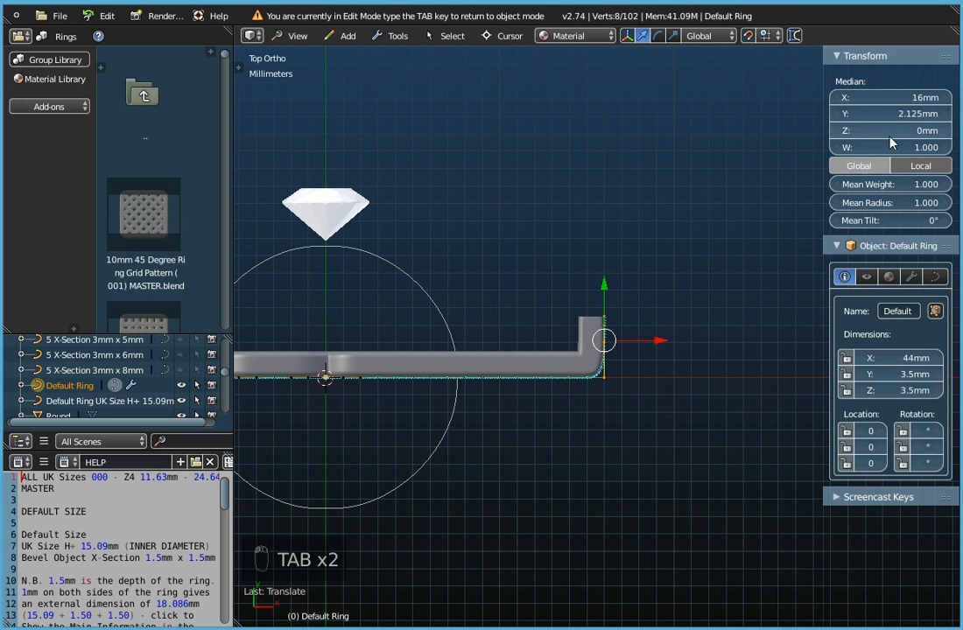
left_click(946, 99)
left_click(946, 99)
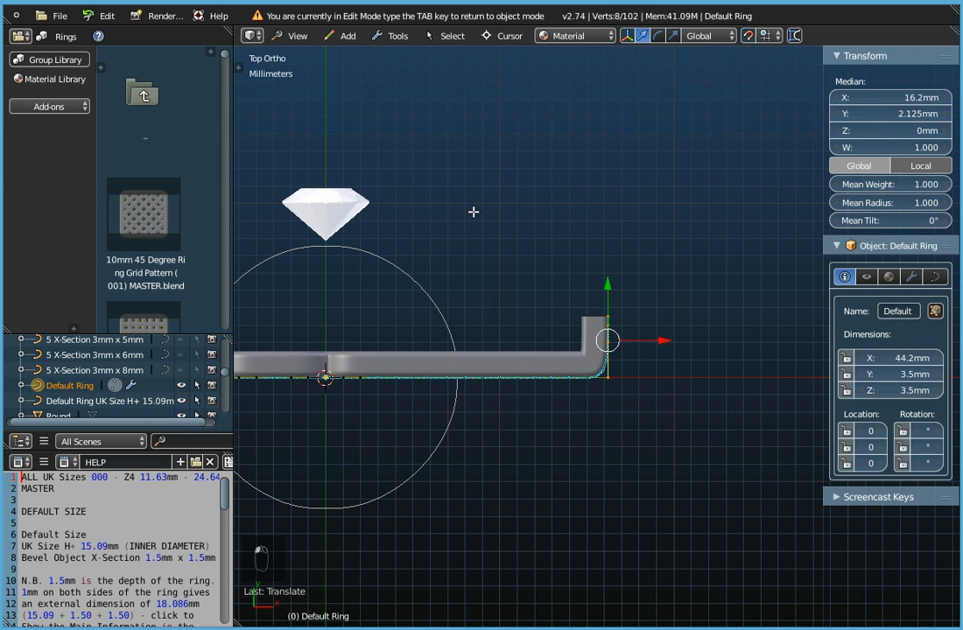
Step: Check in Object Mode how the gem sits against both band ends, from the top and at an angle
key("Tab")
scroll(298, 210, "up", 6)
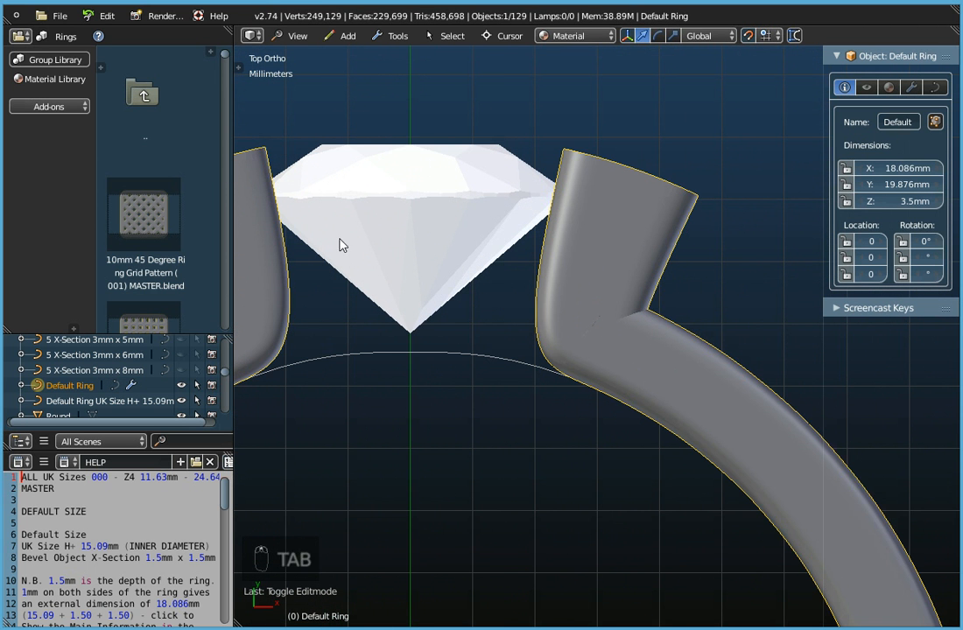
middle_click_drag(447, 294, 531, 243, "shift")
scroll(617, 307, "down", 6)
middle_click_drag(550, 286, 588, 349)
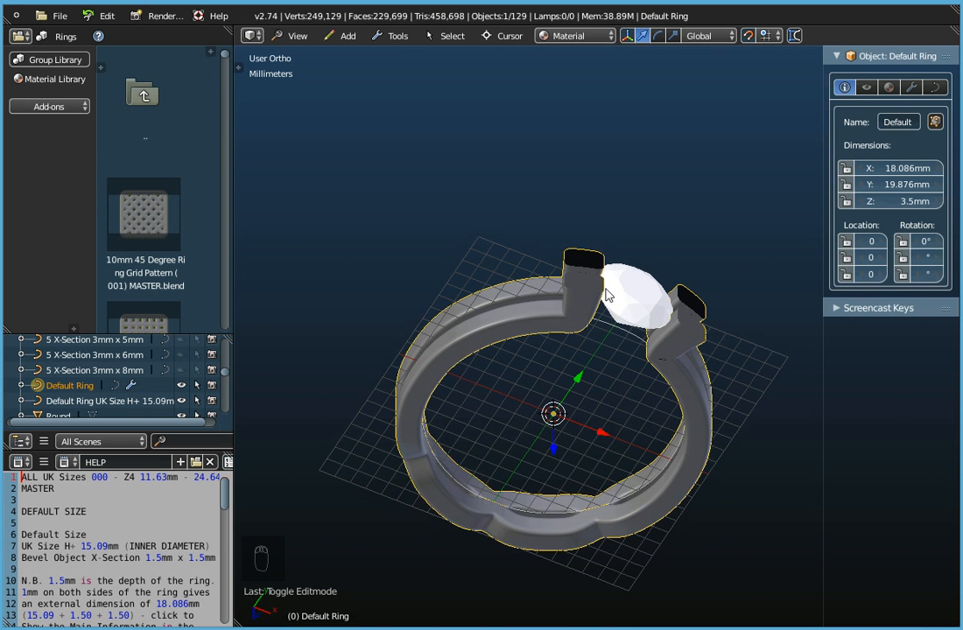
middle_click_drag(575, 322, 663, 360)
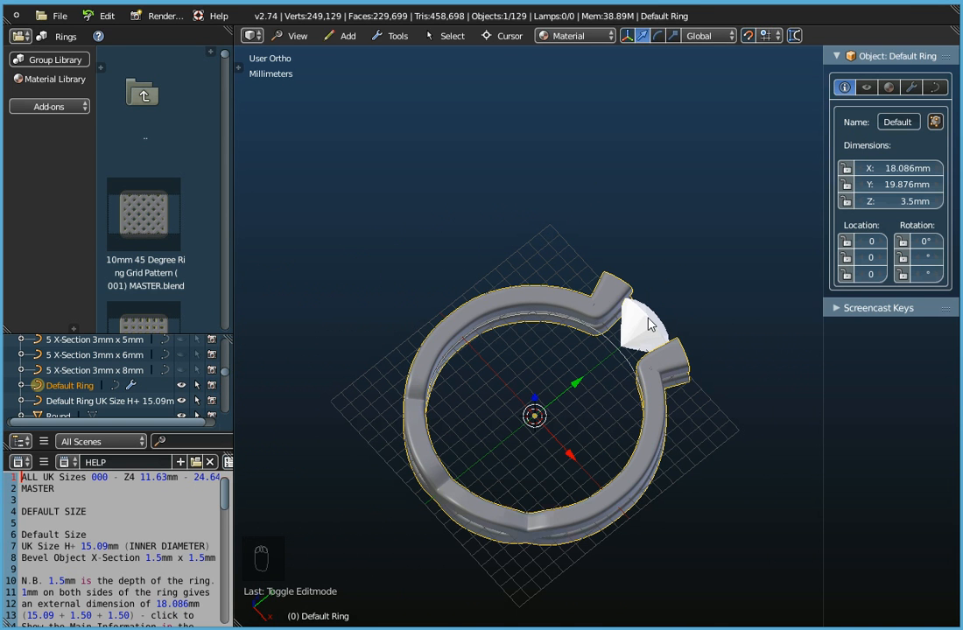
Step: Select the round gem between the band ends and delete it
left_click(649, 325)
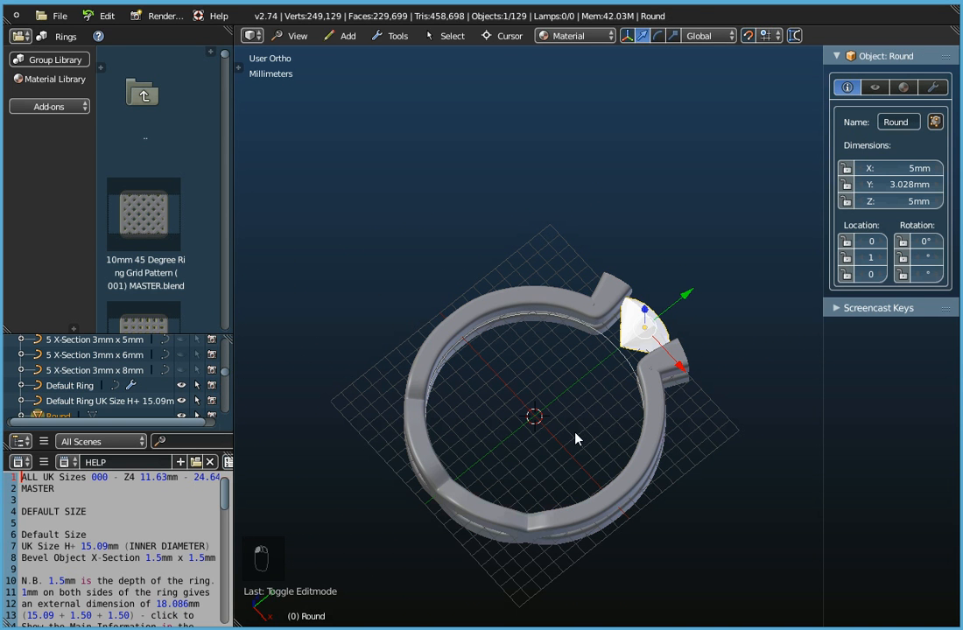
middle_click_drag(576, 434, 573, 324, "shift")
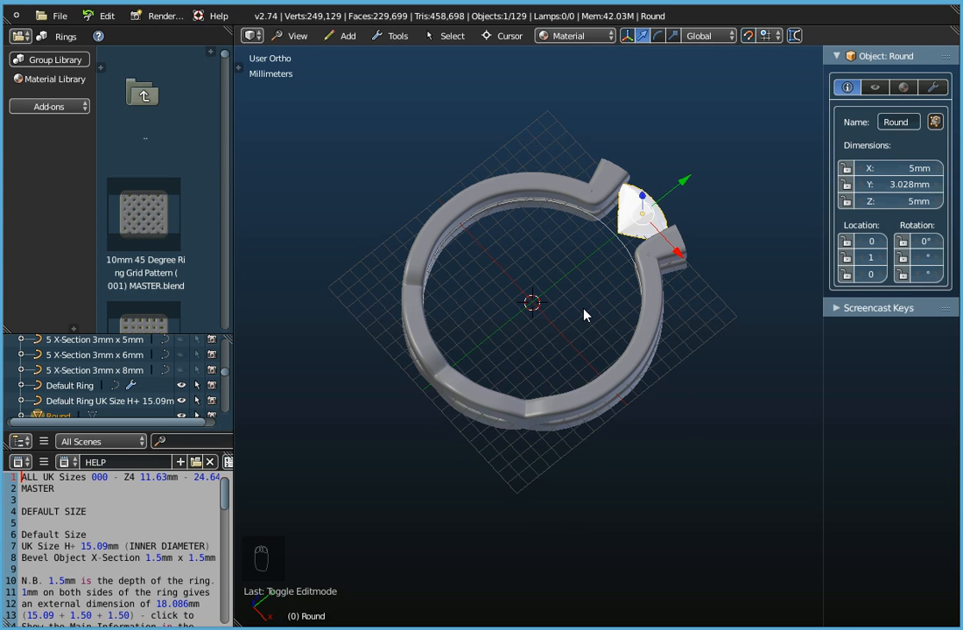
key("x")
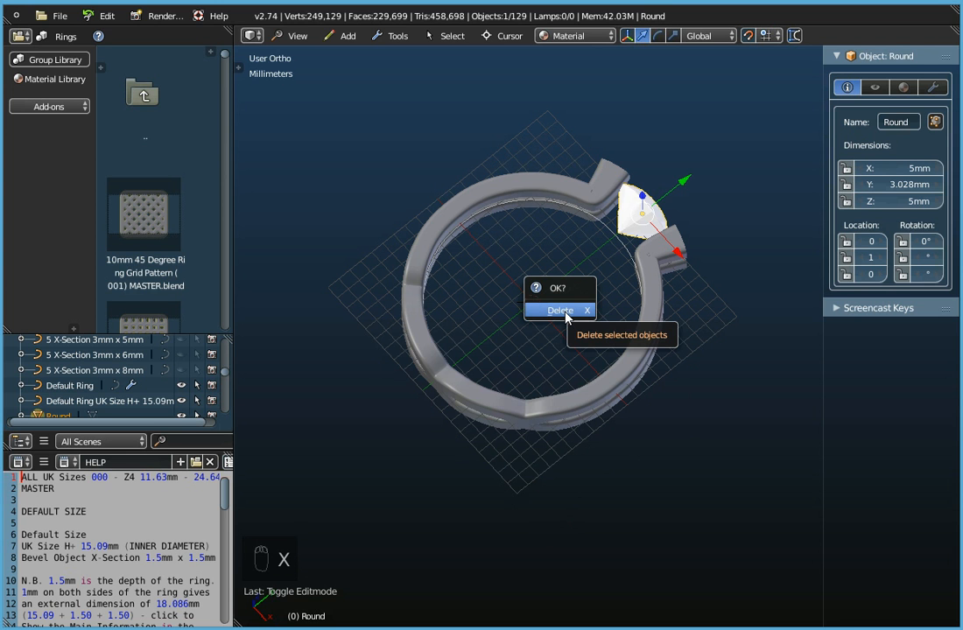
left_click(560, 311)
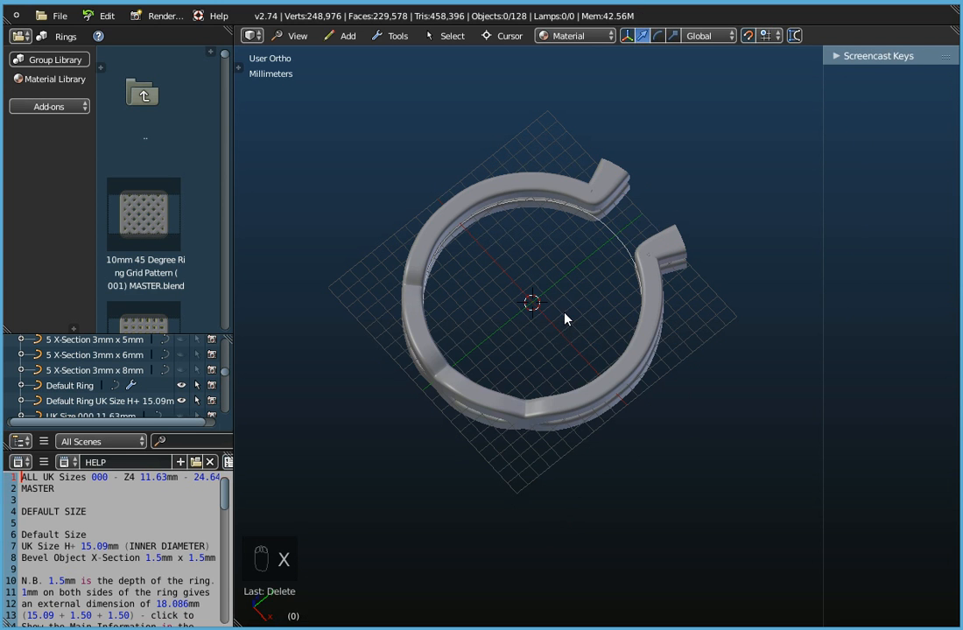
Step: Select the Default Ring and start a Wavefront (.obj) export to the Desktop folder
right_click(601, 199)
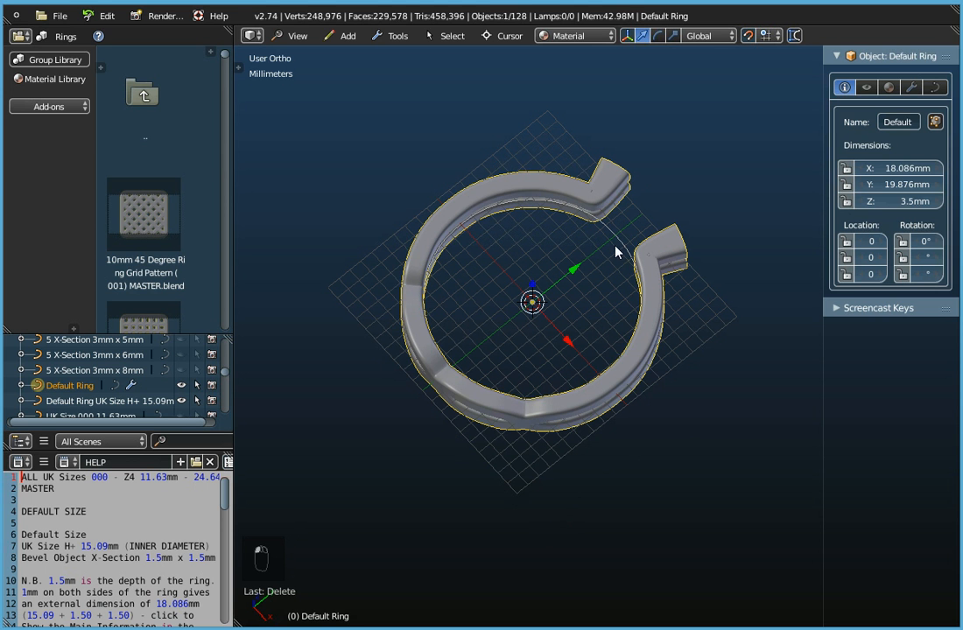
left_click(58, 16)
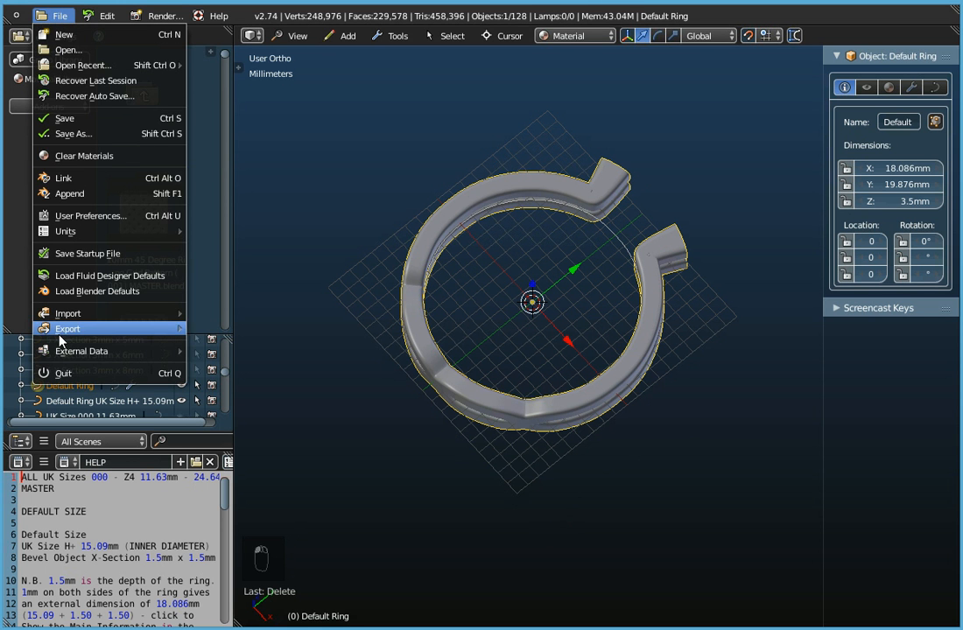
mouse_move(57, 328)
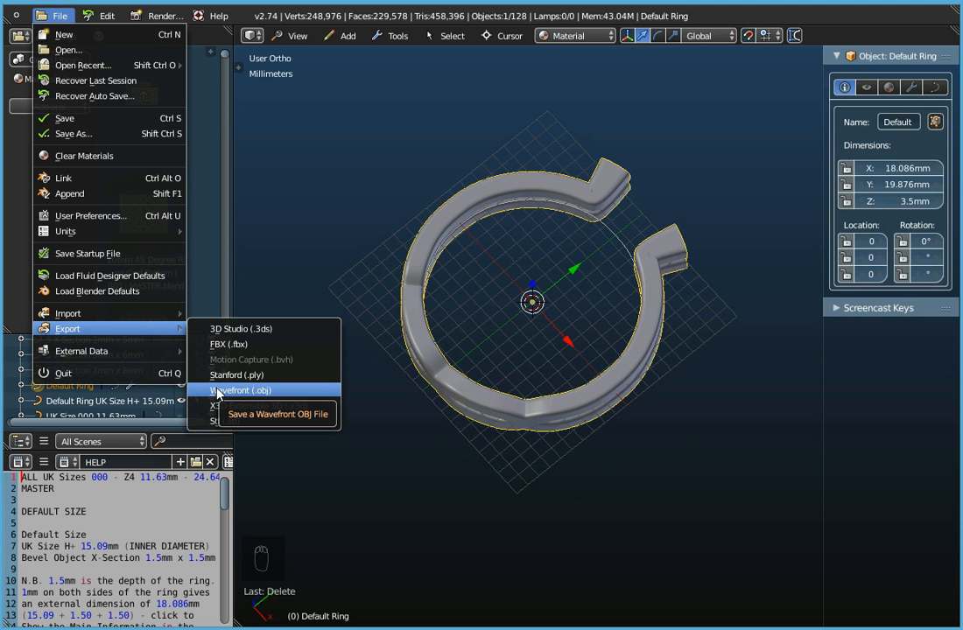
left_click(217, 392)
left_click(54, 239)
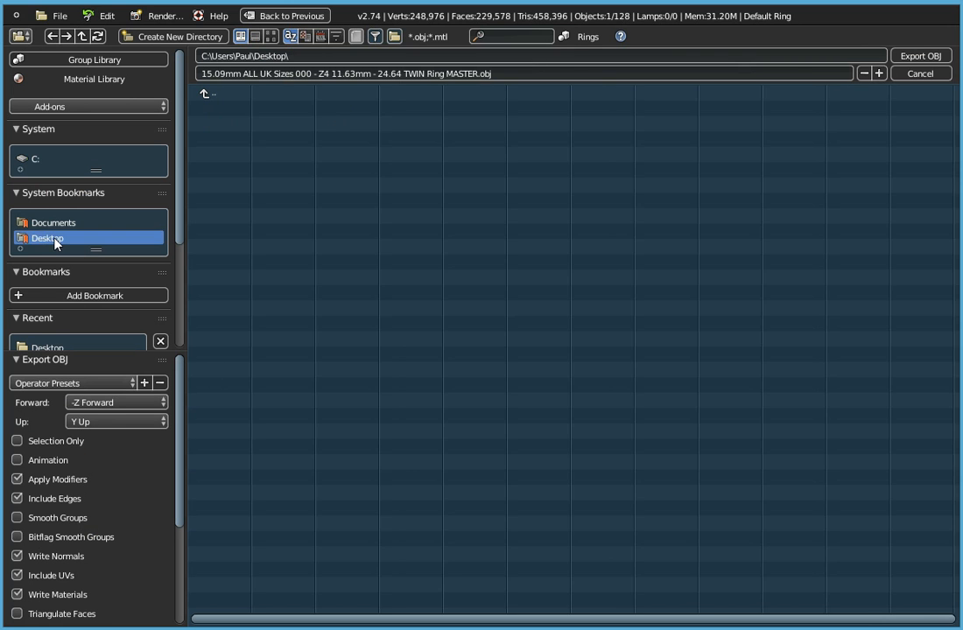
Step: Name the export file "TWIN Ring 5mm Round Gem.obj" and export the OBJ
left_click(420, 72)
left_click(403, 73)
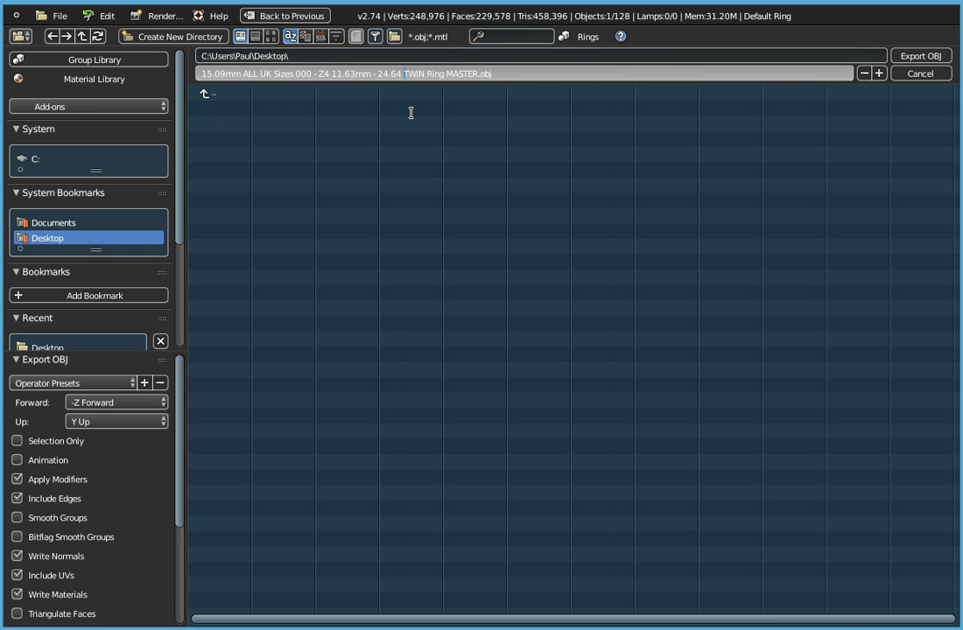
key("BackSpace")
key("BackSpace")
key("BackSpace")
key("BackSpace")
key("BackSpace")
key("BackSpace")
key("BackSpace")
key("BackSpace")
key("BackSpace")
key("BackSpace")
key("BackSpace")
key("BackSpace")
key("BackSpace")
key("BackSpace")
key("BackSpace")
key("BackSpace")
key("BackSpace")
key("BackSpace")
key("BackSpace")
key("BackSpace")
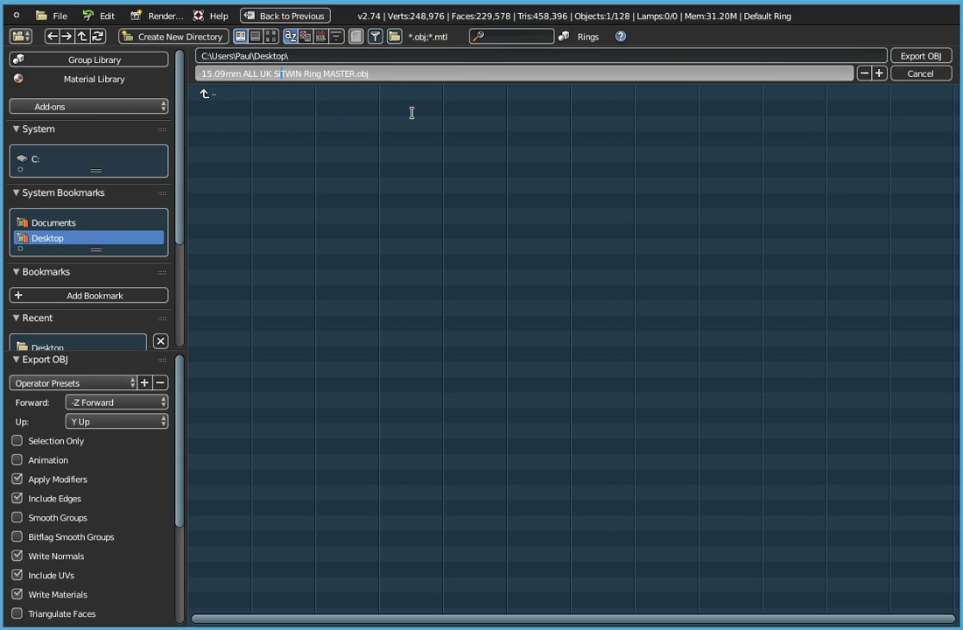
key("BackSpace")
key("BackSpace")
key("BackSpace")
key("Right")
key("Right")
key("Right")
key("Right")
key("Right")
key("Right")
key("Right")
key("Right")
key("Right")
key("Right")
key("Delete")
key("Delete")
key("Delete")
key("Delete")
key("Delete")
key("Delete")
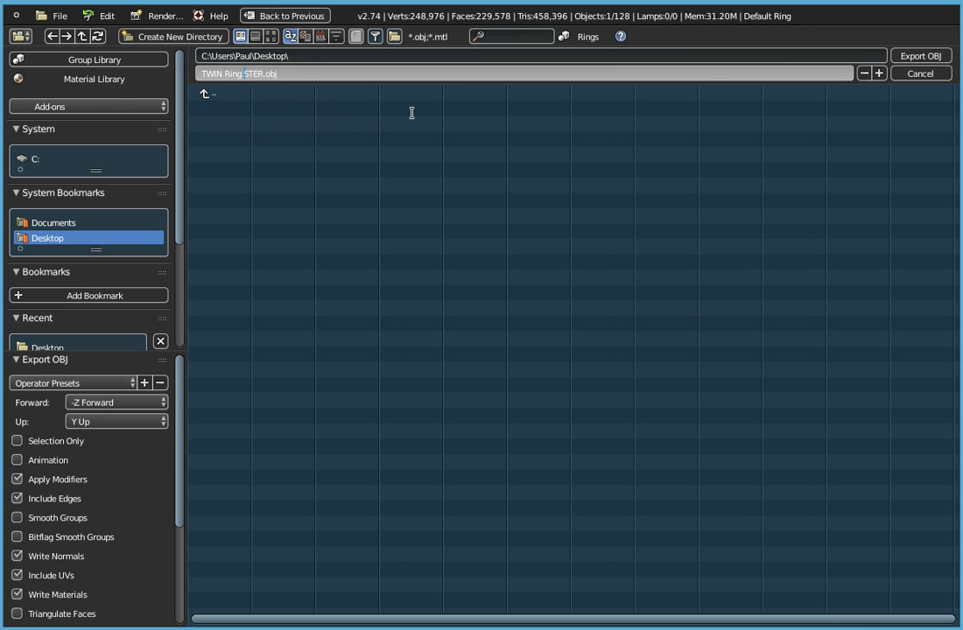
type("5mm Round Gem")
key("Return")
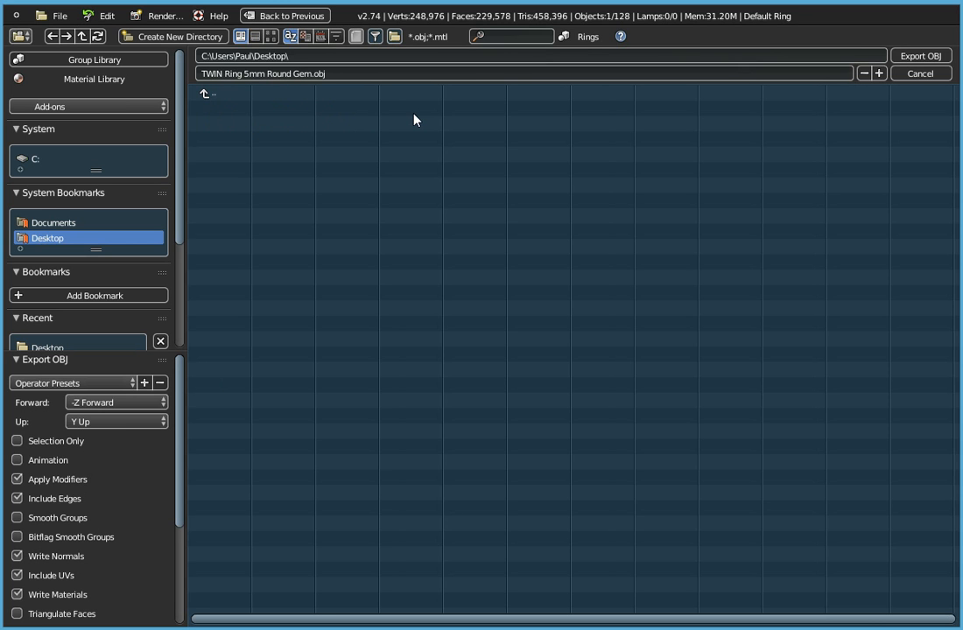
left_click(923, 57)
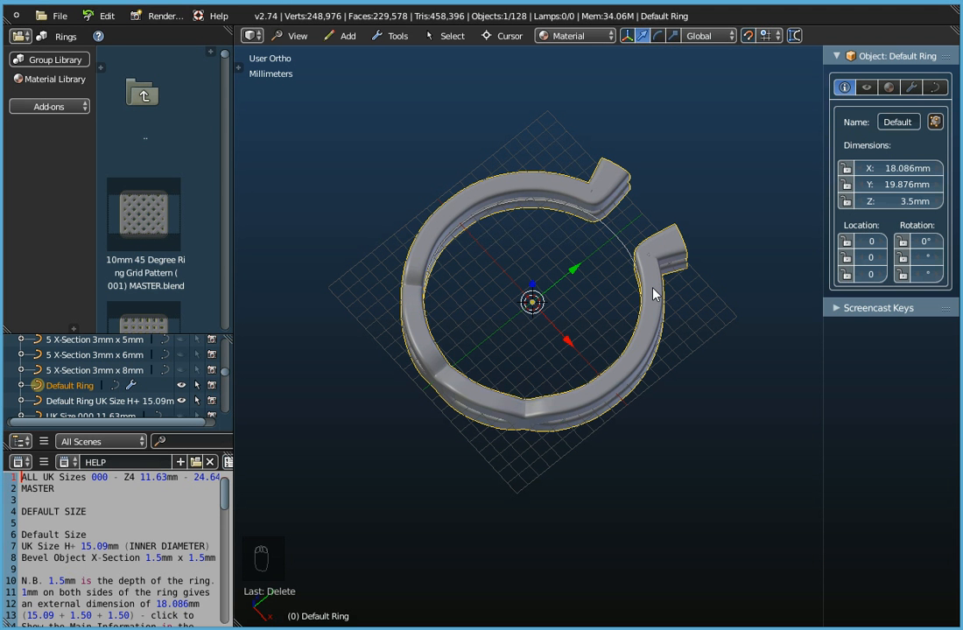
middle_click_drag(577, 269, 616, 303)
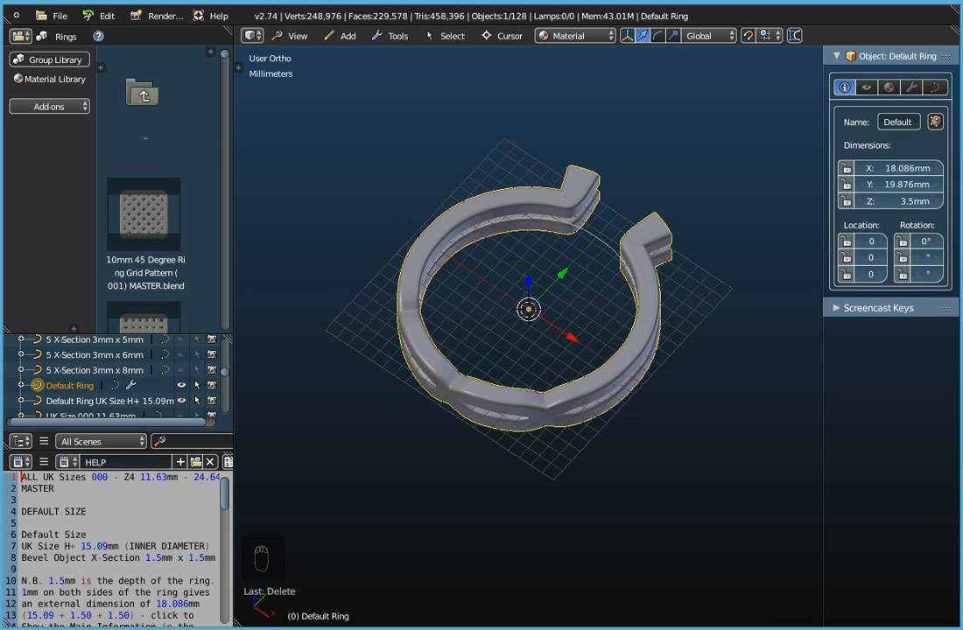